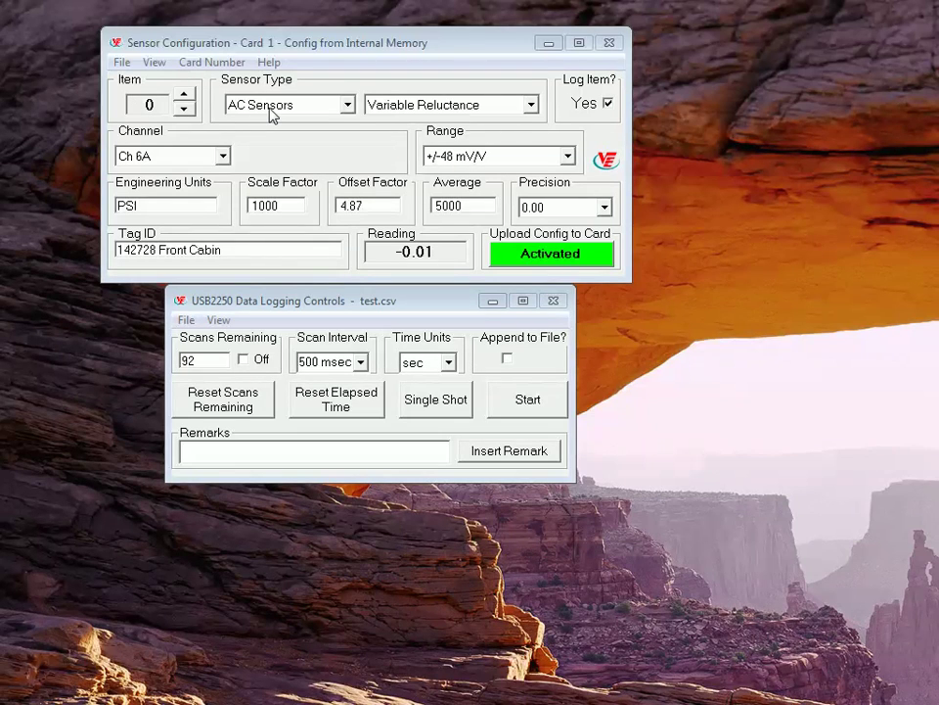
# Try the Resistances sensor type for item 0 and check its wiring options.
pyautogui.click(145, 106)
pyautogui.click(260, 110)
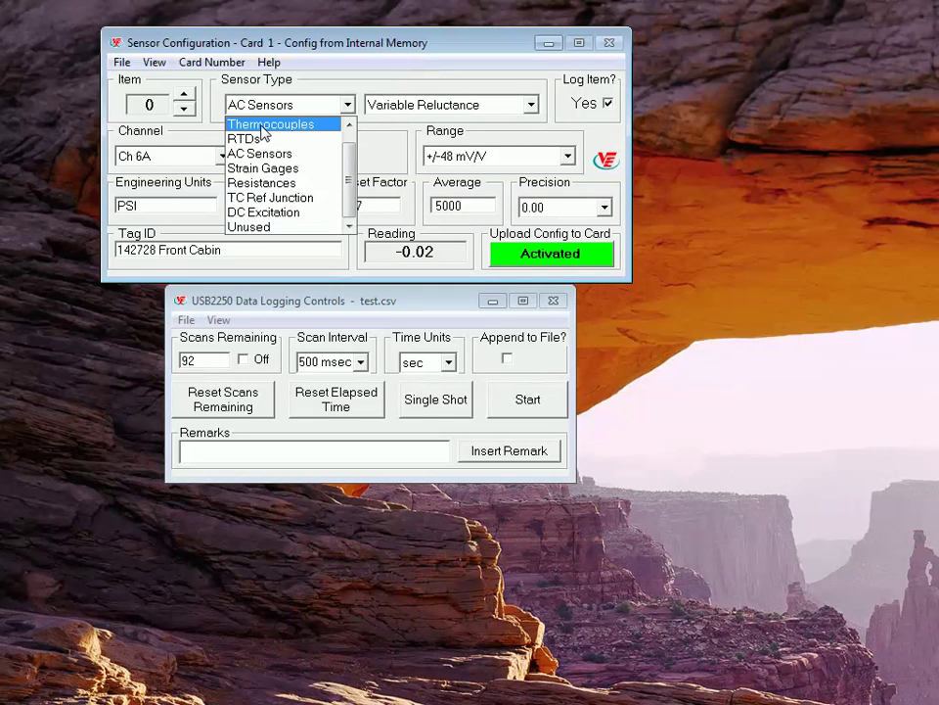
pyautogui.click(262, 183)
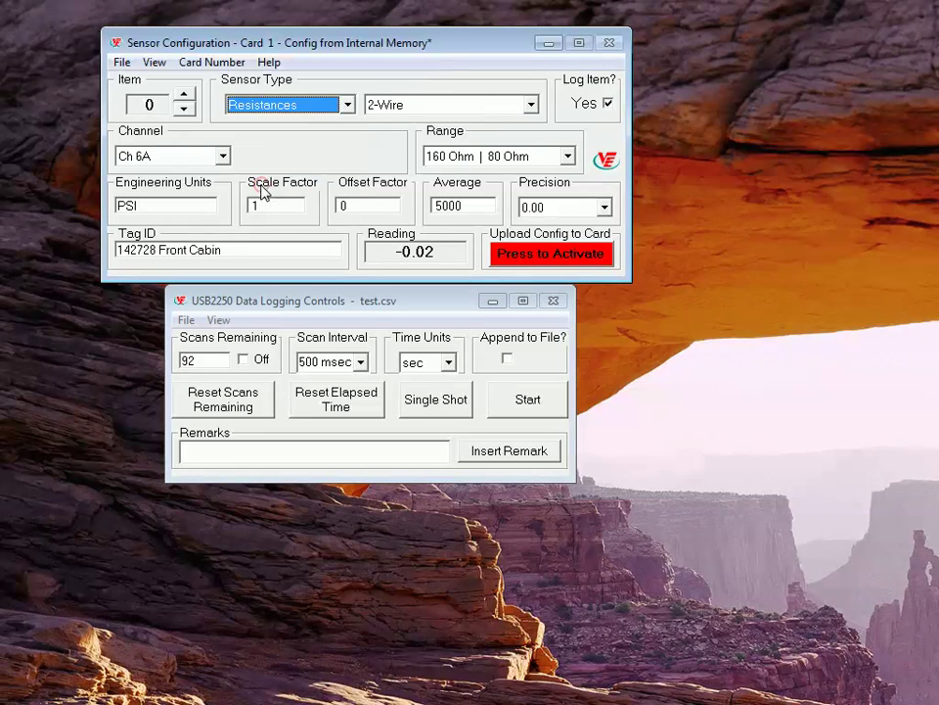
pyautogui.click(404, 105)
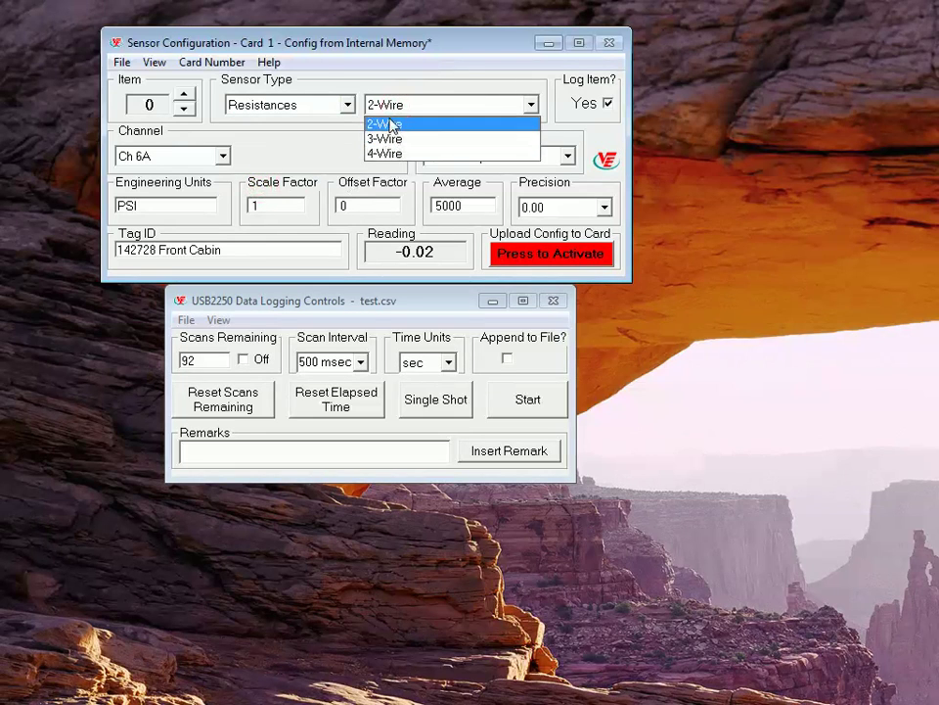
pyautogui.click(287, 149)
# Set the sensor type of item 0 to AC Sensors with the Variable Reluctance subtype.
pyautogui.click(260, 110)
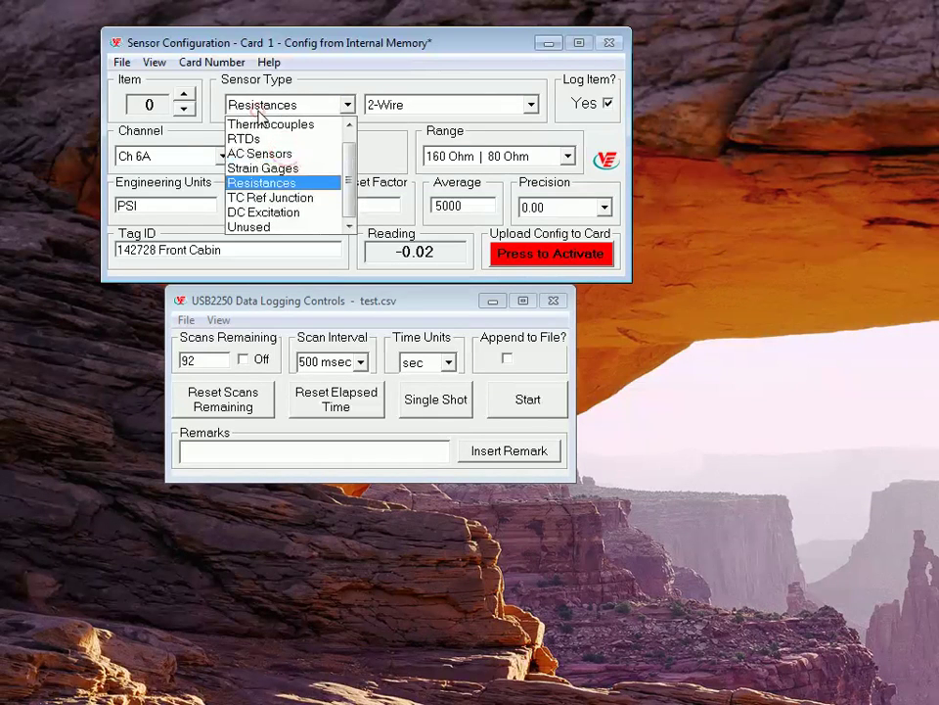
pyautogui.click(260, 159)
pyautogui.click(371, 104)
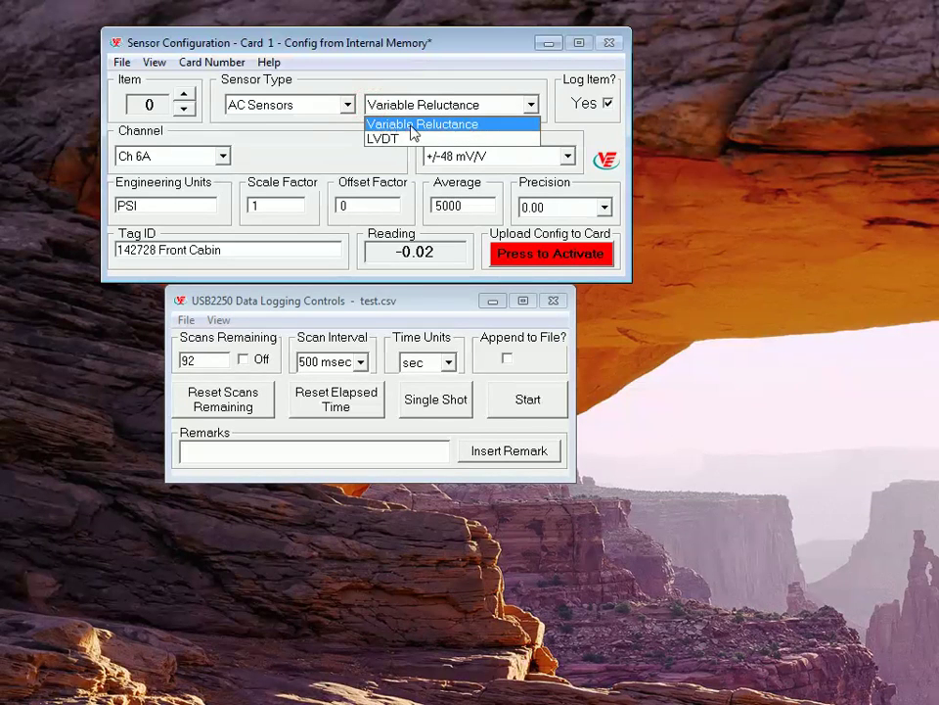
pyautogui.click(411, 125)
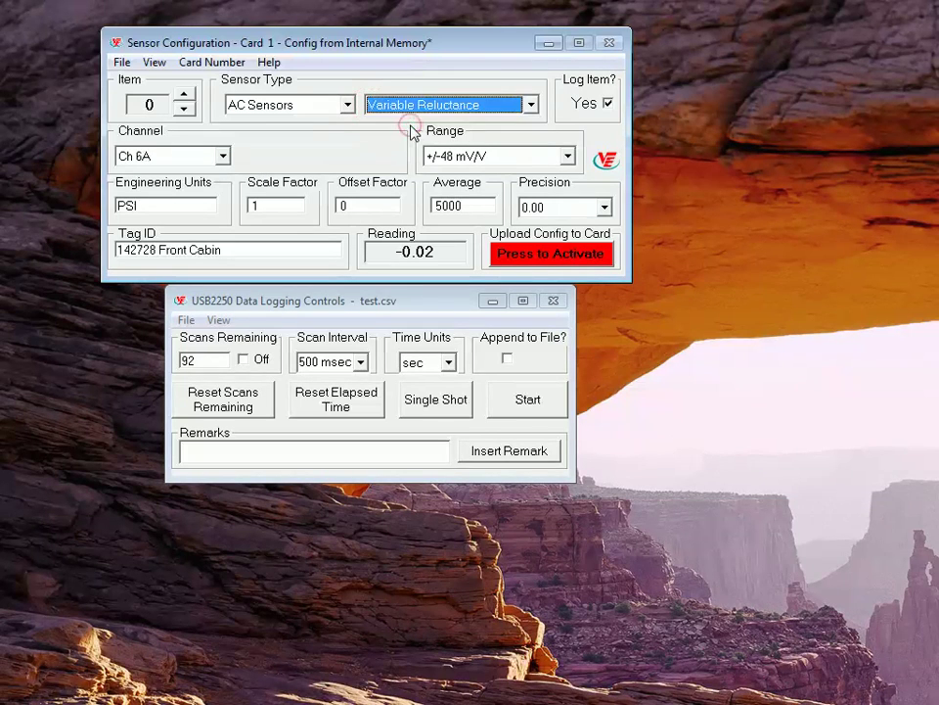
# Review the available input channels and assign Ch 6A to item 0.
pyautogui.click(203, 163)
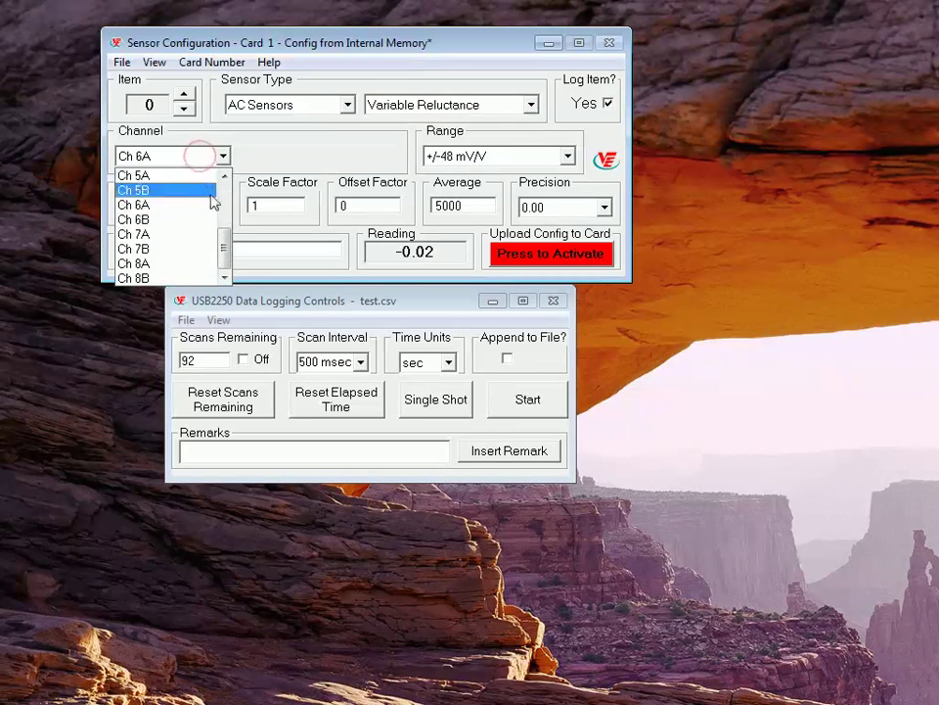
pyautogui.scroll(1, 227, 227)
pyautogui.scroll(3, 223, 233)
pyautogui.scroll(-3, 221, 221)
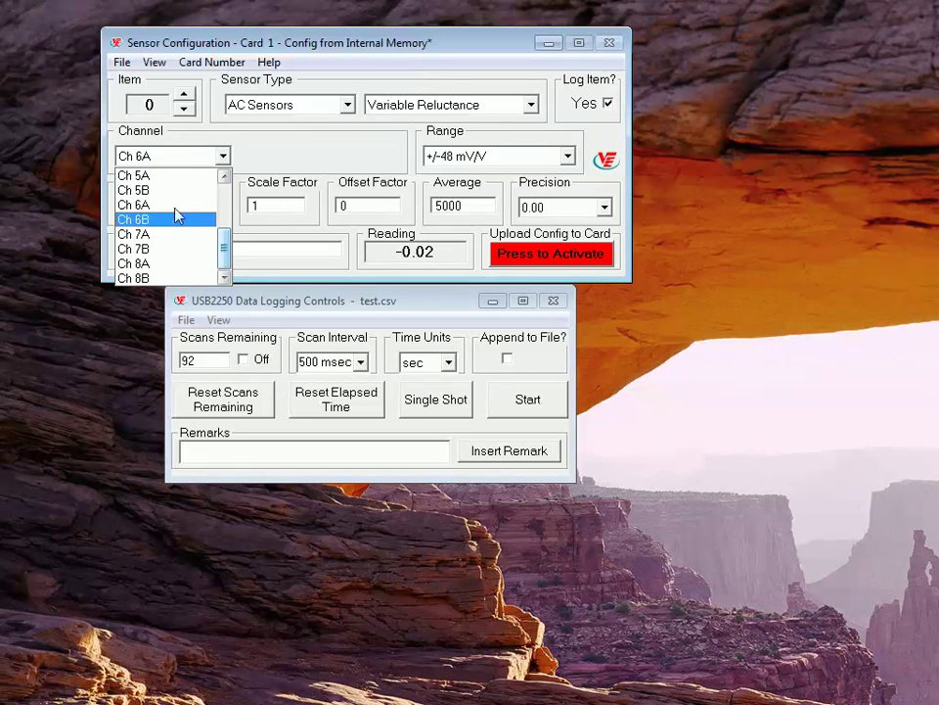
pyautogui.scroll(1, 193, 233)
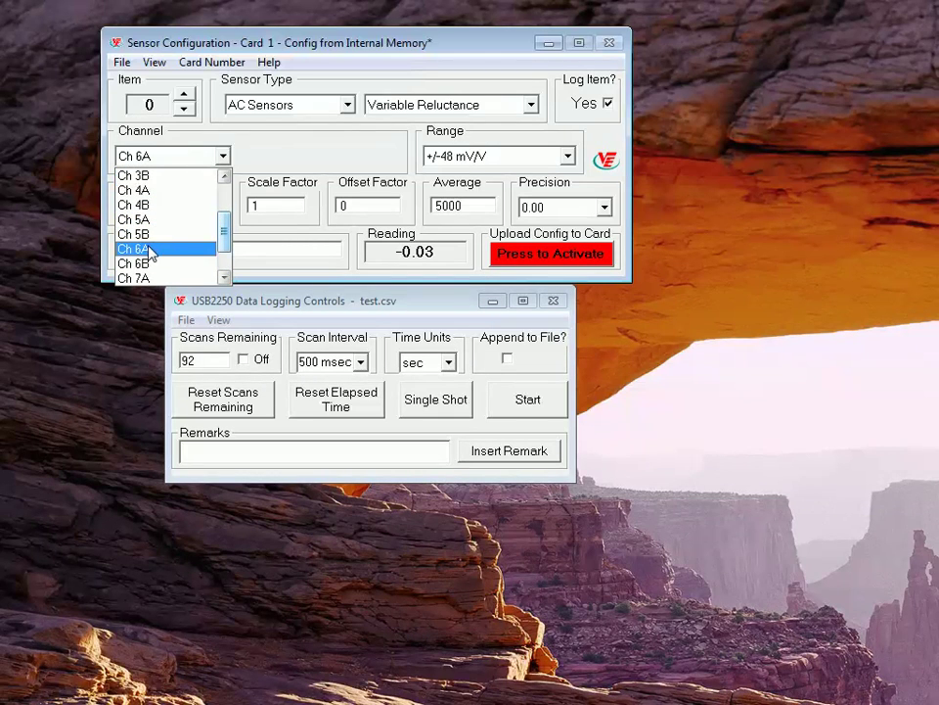
pyautogui.click(151, 251)
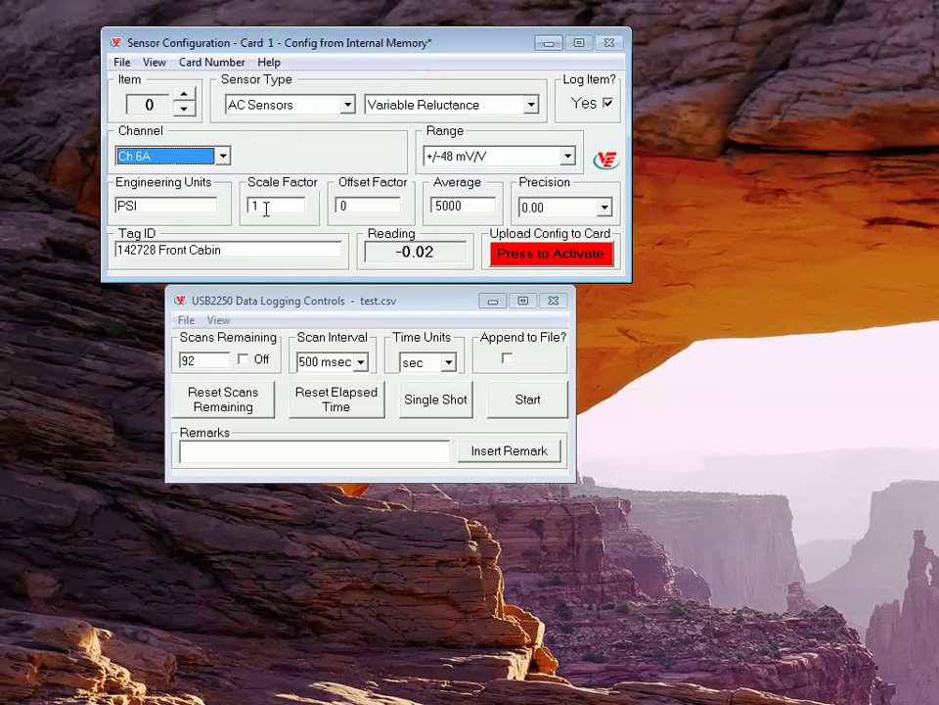
# Review the available measurement ranges and choose +/-48 mV/V for the variable reluctance sensor.
pyautogui.click(451, 159)
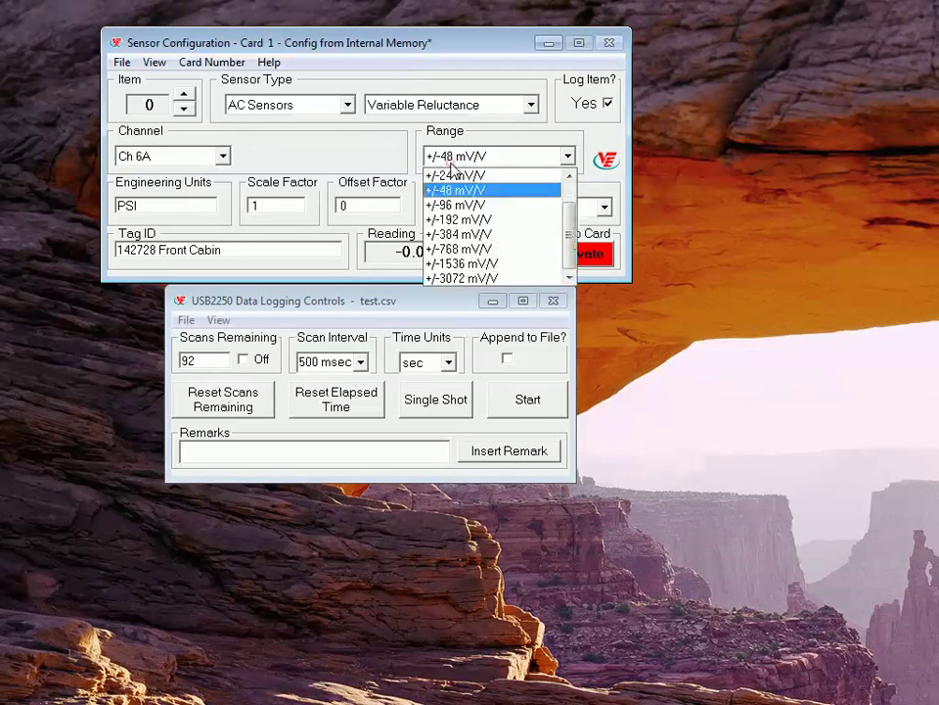
pyautogui.scroll(1, 483, 272)
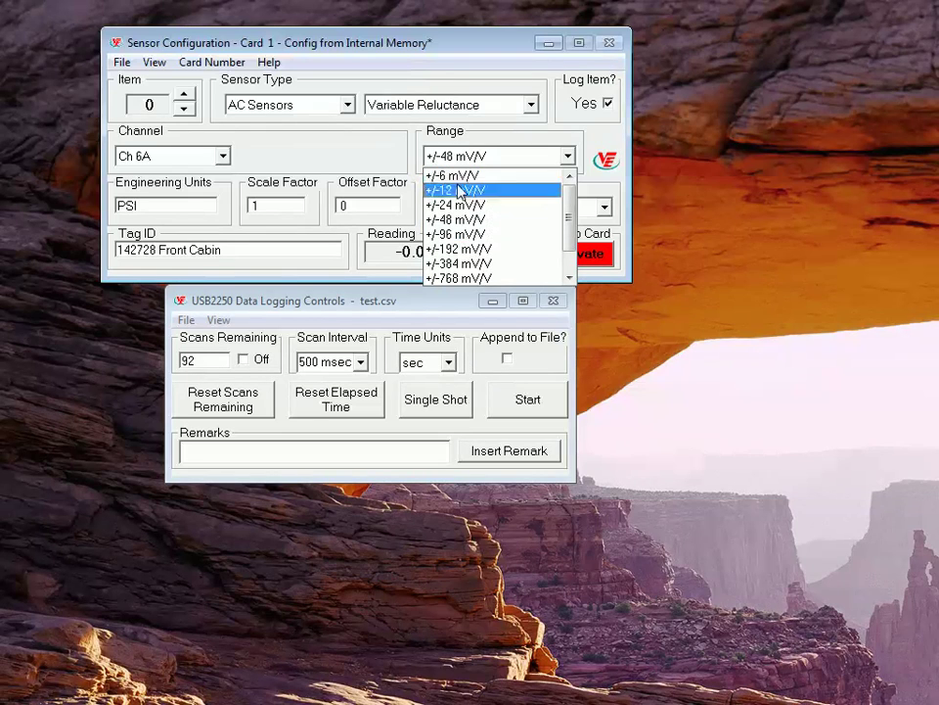
pyautogui.scroll(-1, 460, 191)
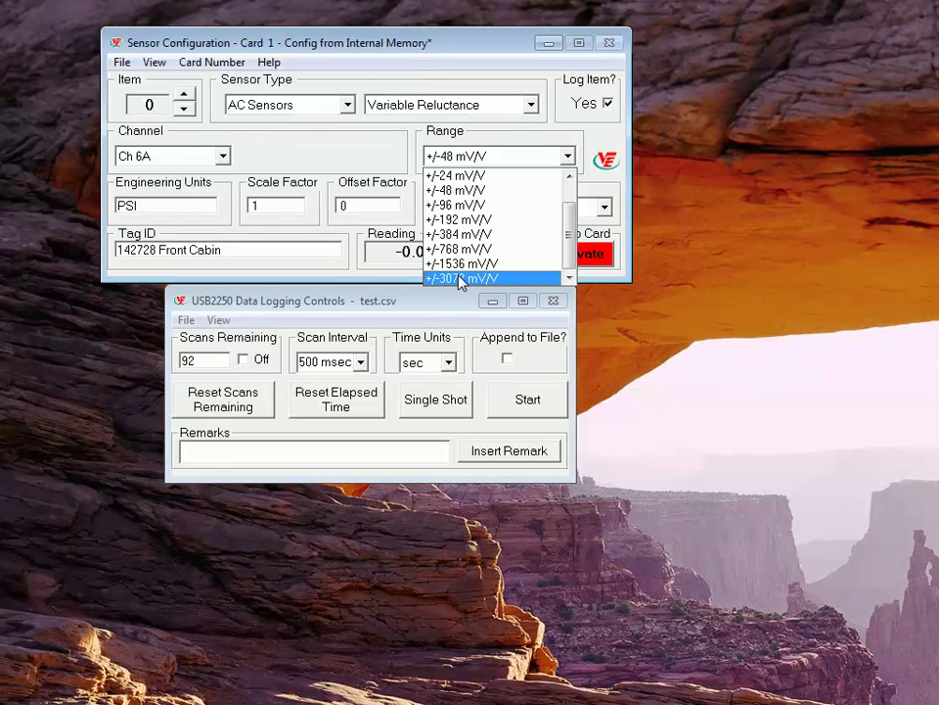
pyautogui.scroll(1, 460, 279)
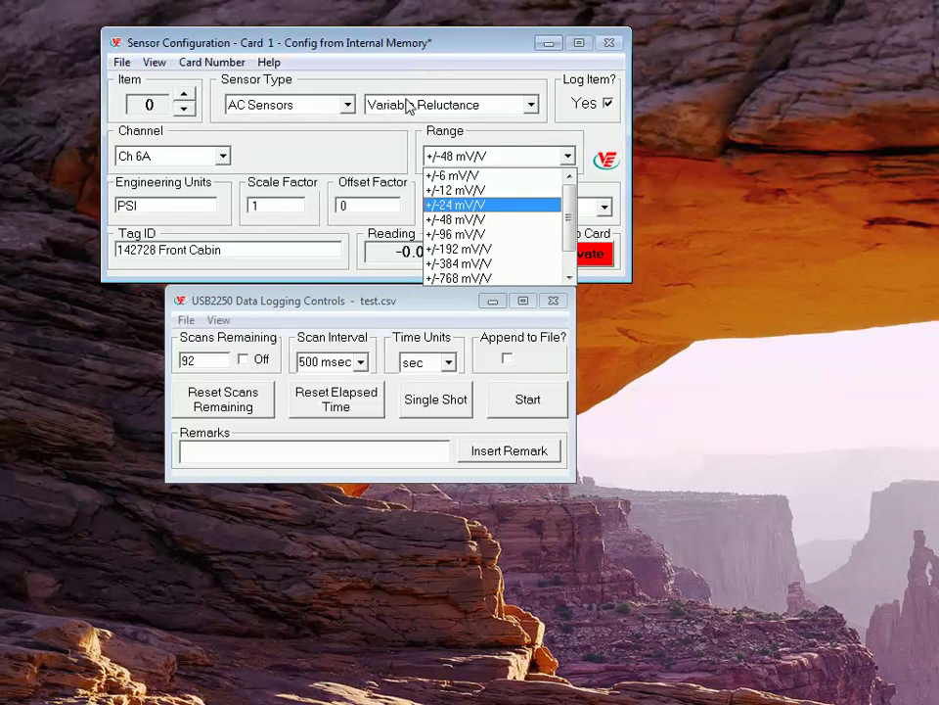
pyautogui.click(465, 223)
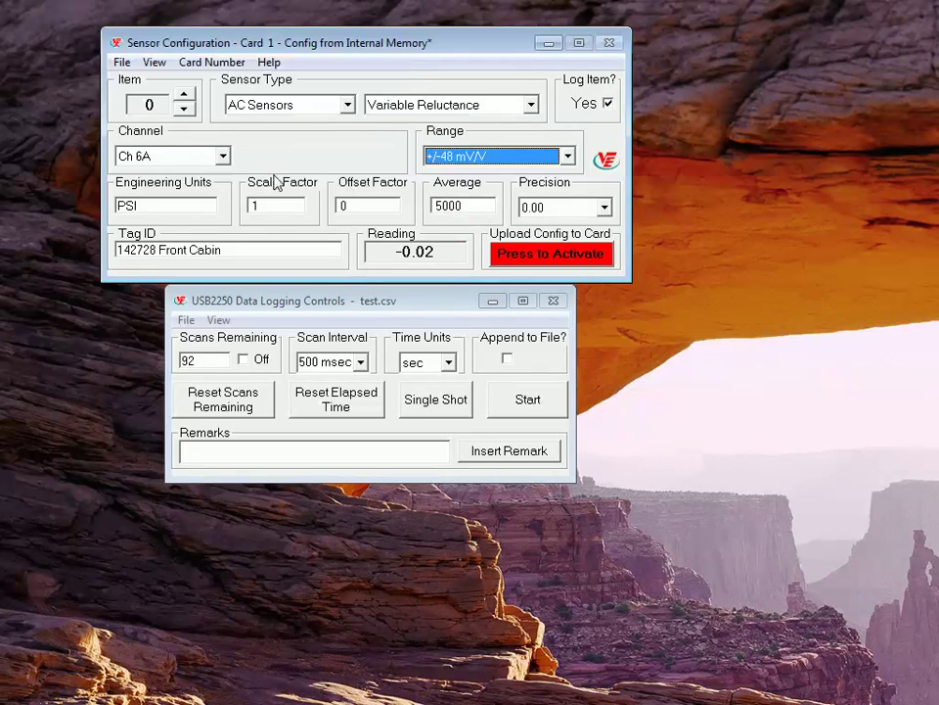
# Change the engineering units to inH2O and upload the configuration to the card.
pyautogui.moveTo(157, 204); pyautogui.dragTo(20, 209)
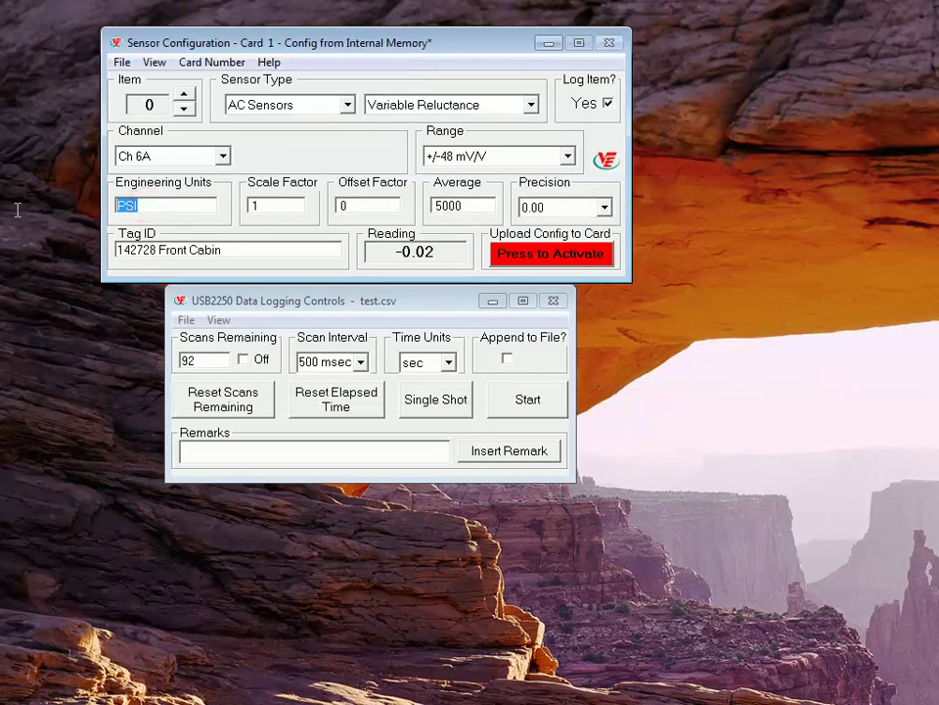
pyautogui.press('BackSpace')
pyautogui.write('nH2o')
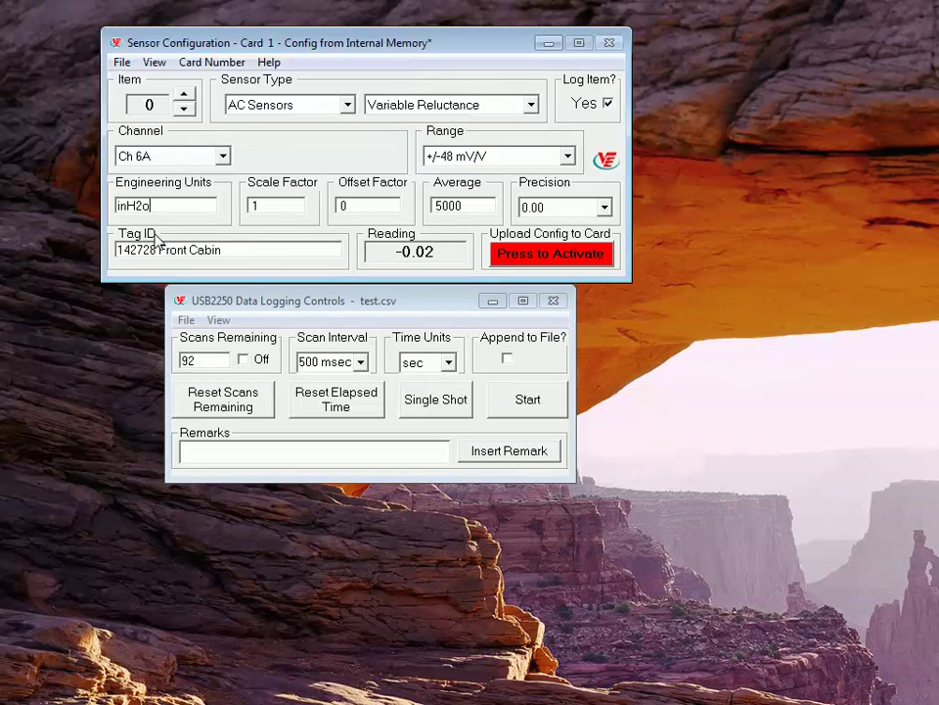
pyautogui.press('BackSpace')
pyautogui.write('O')
pyautogui.click(504, 253)
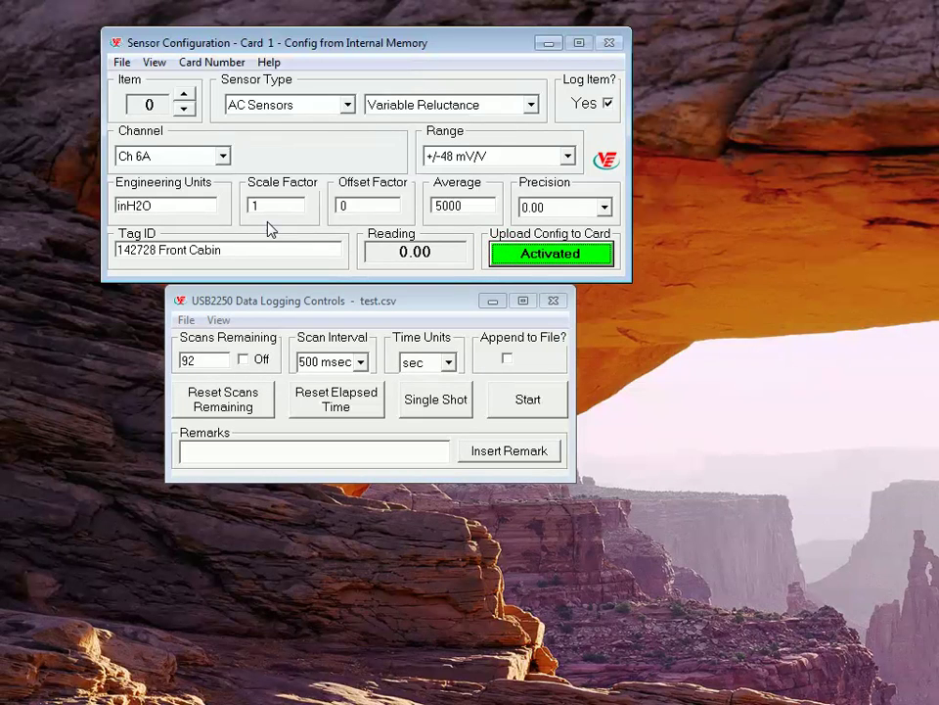
# Set the reading precision to 0.00000 and upload the configuration to the card.
pyautogui.click(553, 212)
pyautogui.click(562, 298)
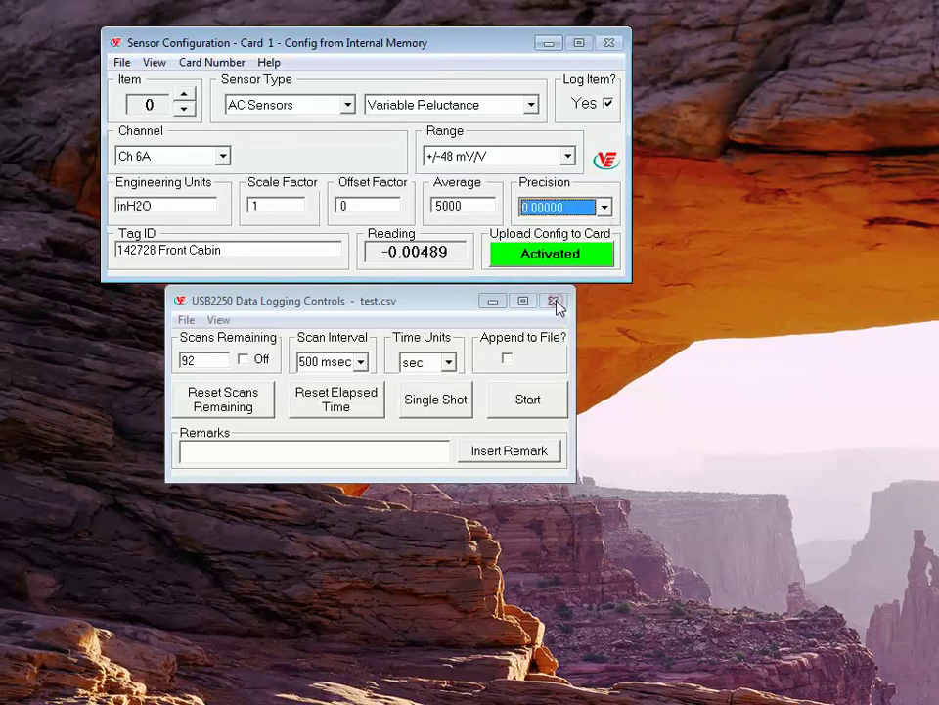
pyautogui.click(541, 262)
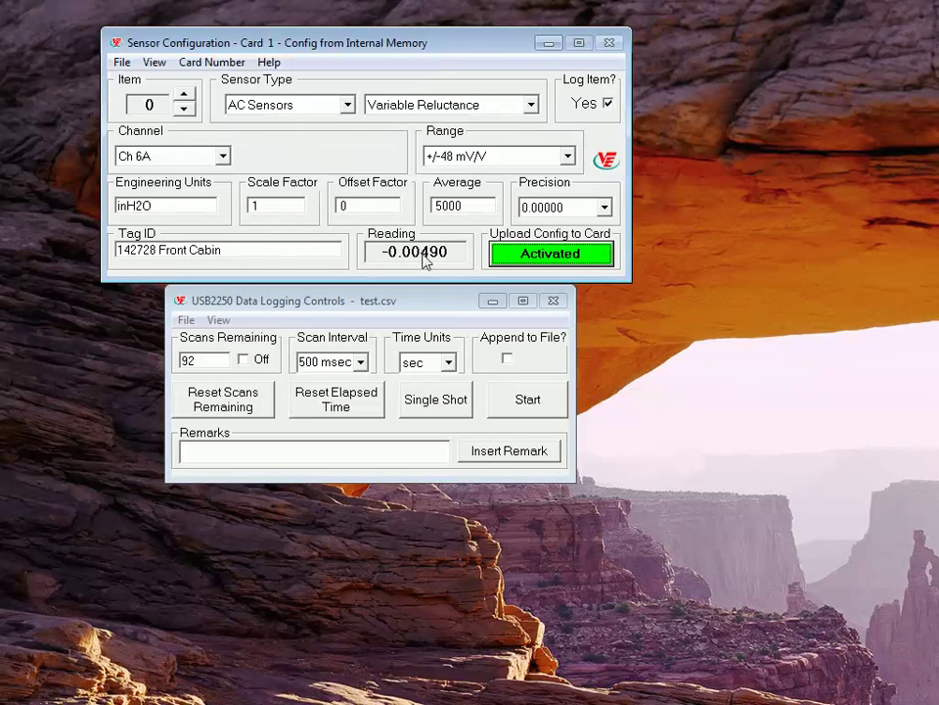
# Set the scale factor to 1000 and upload the configuration to the card.
pyautogui.click(280, 205)
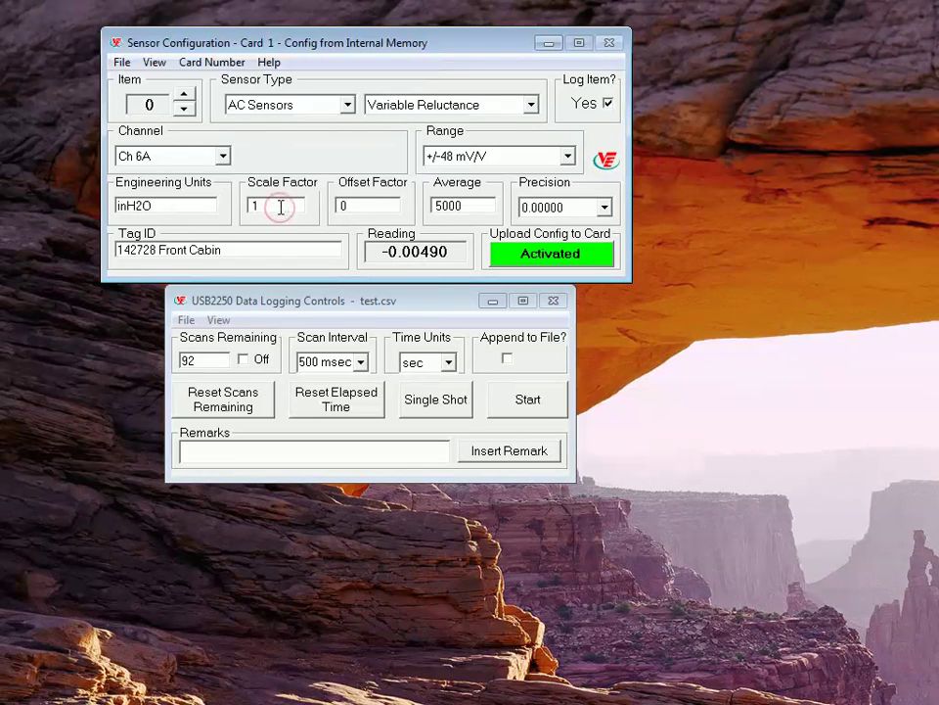
pyautogui.write('000')
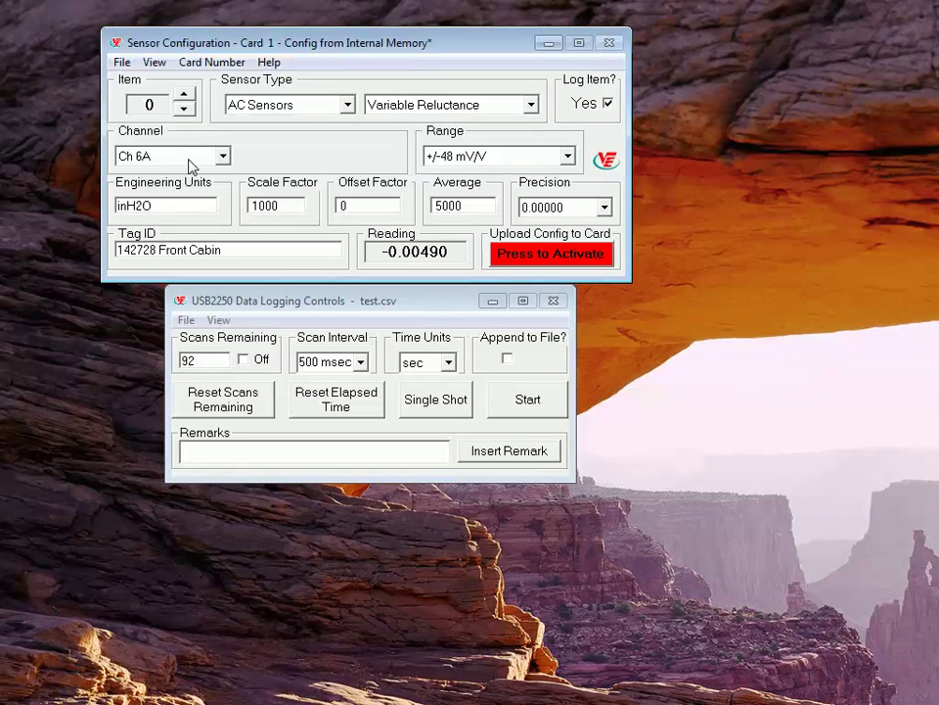
pyautogui.click(534, 255)
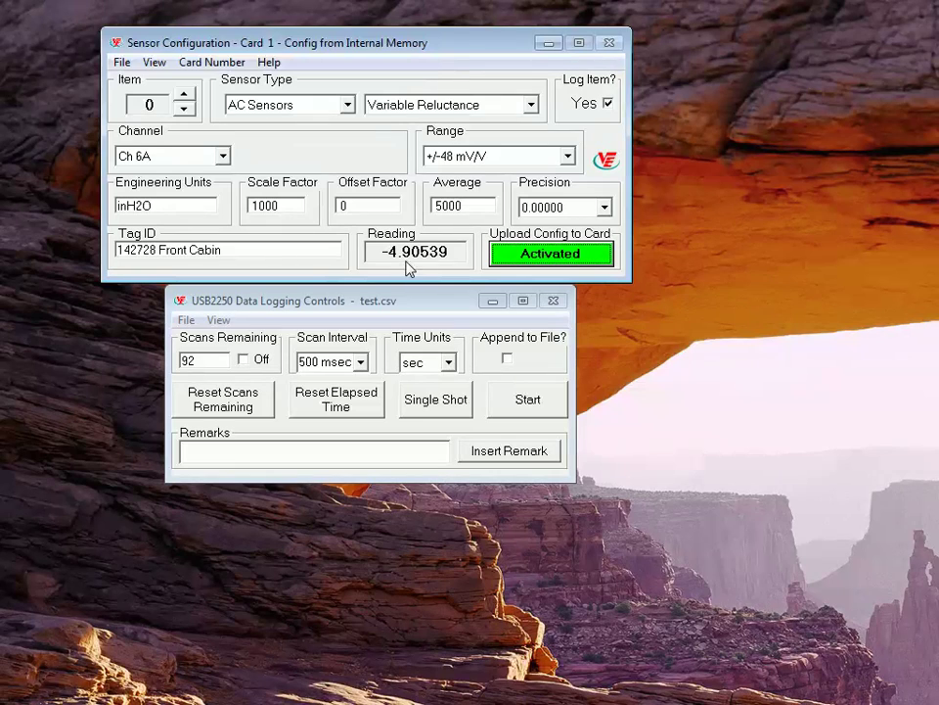
# Set the offset factor to 4.9 and upload the configuration to the card.
pyautogui.doubleClick(386, 210)
pyautogui.press('BackSpace')
pyautogui.write('-4.9')
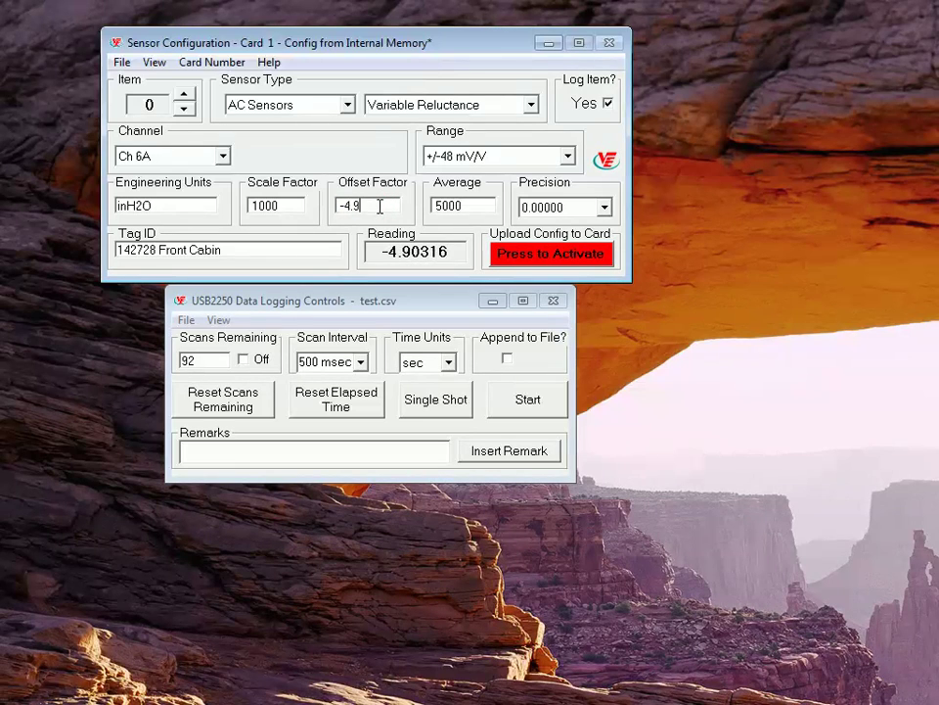
pyautogui.press('Delete')
pyautogui.click(575, 256)
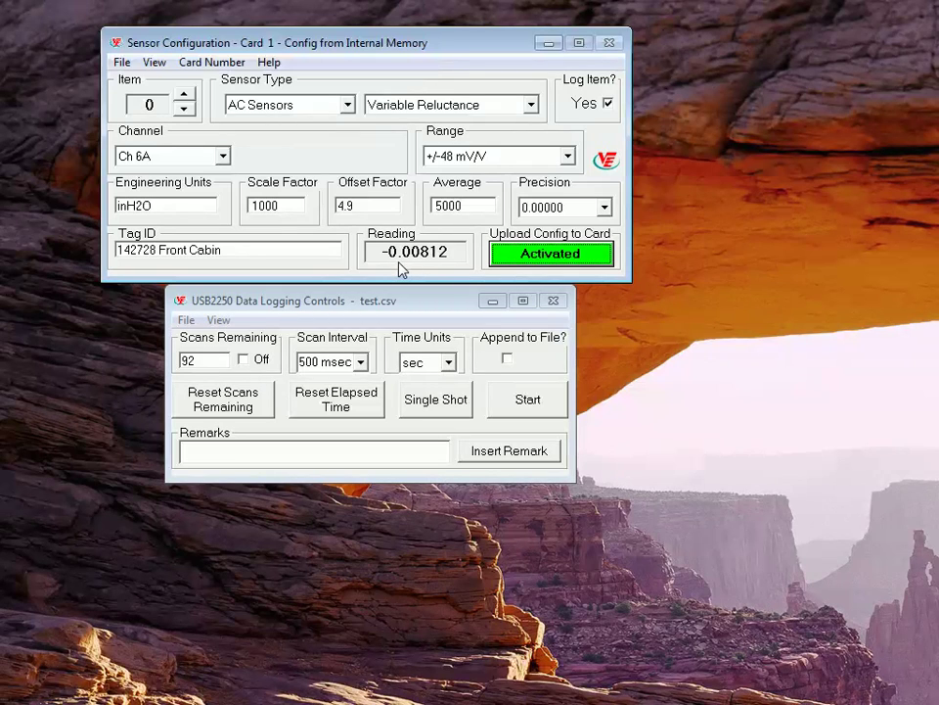
# Set the reading precision to 0.00 and upload the configuration to the card.
pyautogui.click(568, 207)
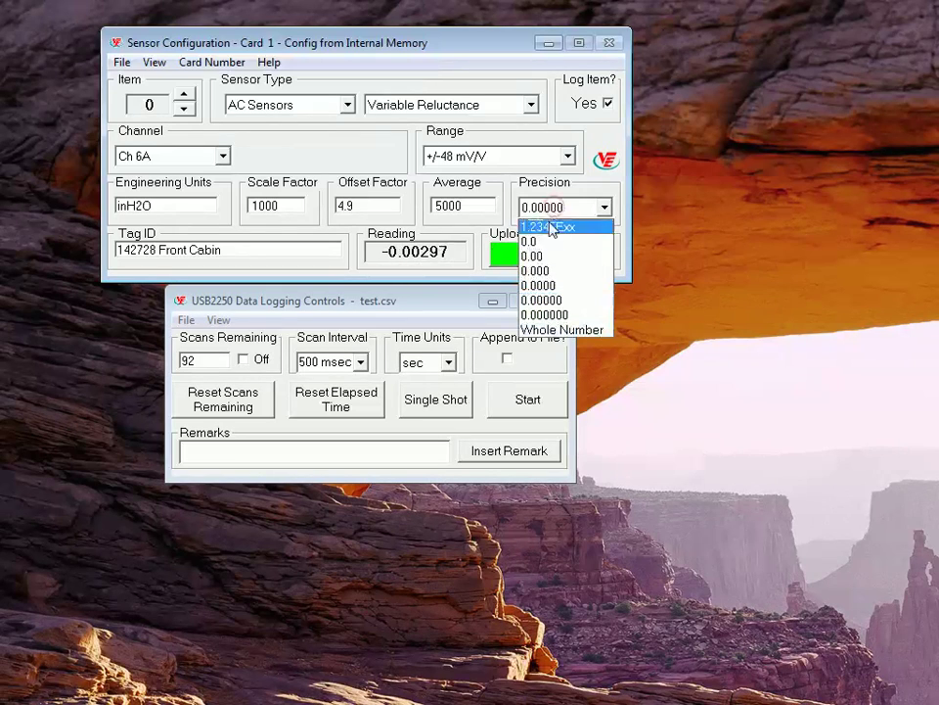
pyautogui.click(539, 256)
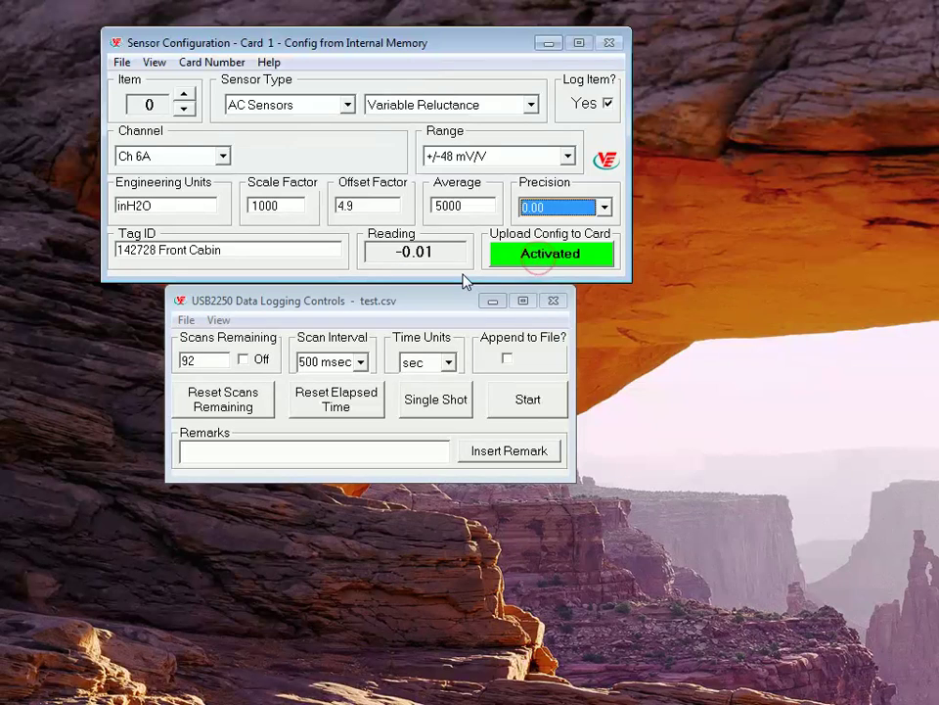
pyautogui.click(543, 260)
# Try an offset factor of 4.8 and upload the configuration to the card.
pyautogui.moveTo(362, 206); pyautogui.dragTo(348, 216)
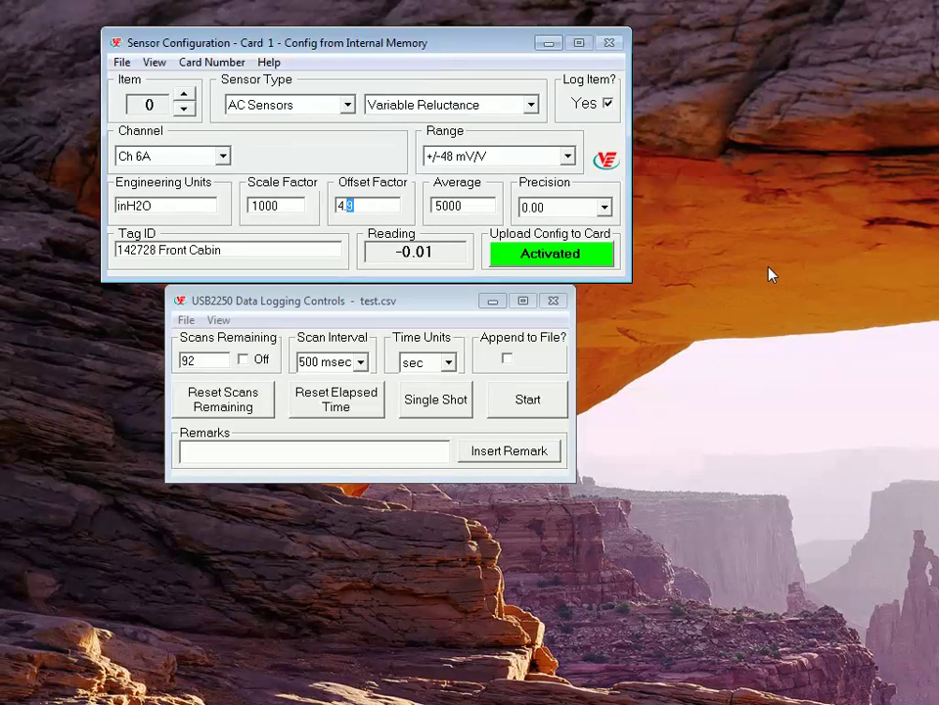
pyautogui.write('8')
pyautogui.click(550, 252)
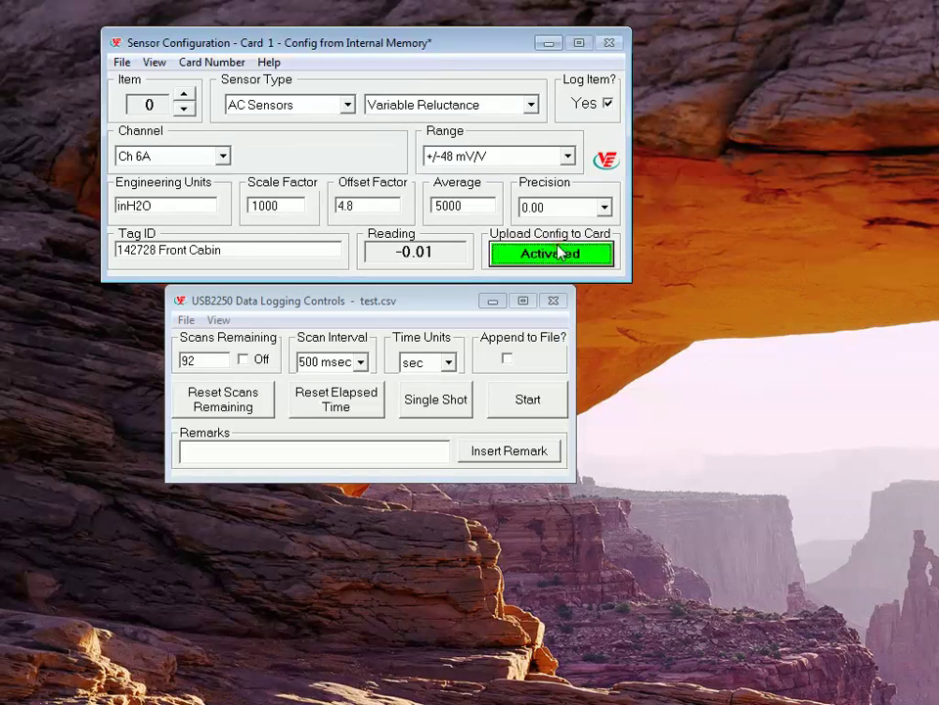
# Set the offset factor to 4.91 and upload the configuration to the card.
pyautogui.doubleClick(370, 209)
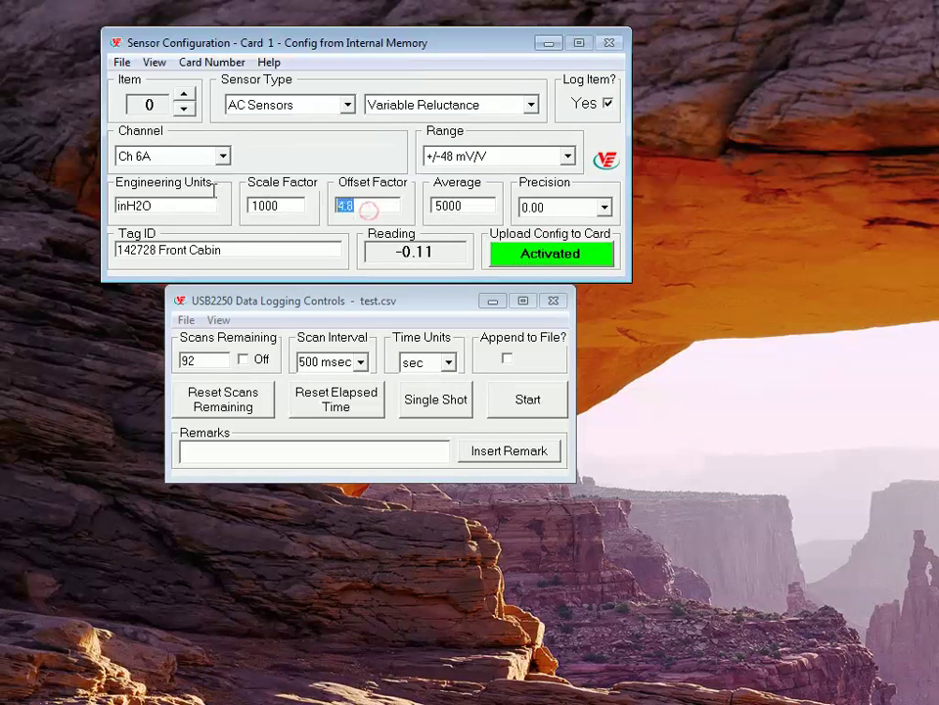
pyautogui.write('4')
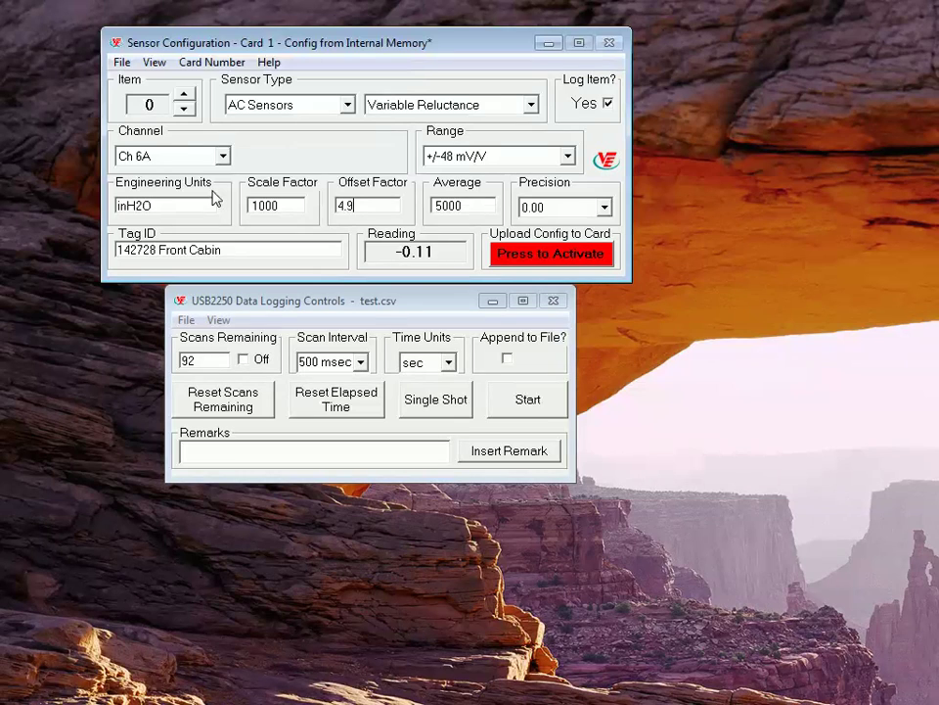
pyautogui.click(519, 258)
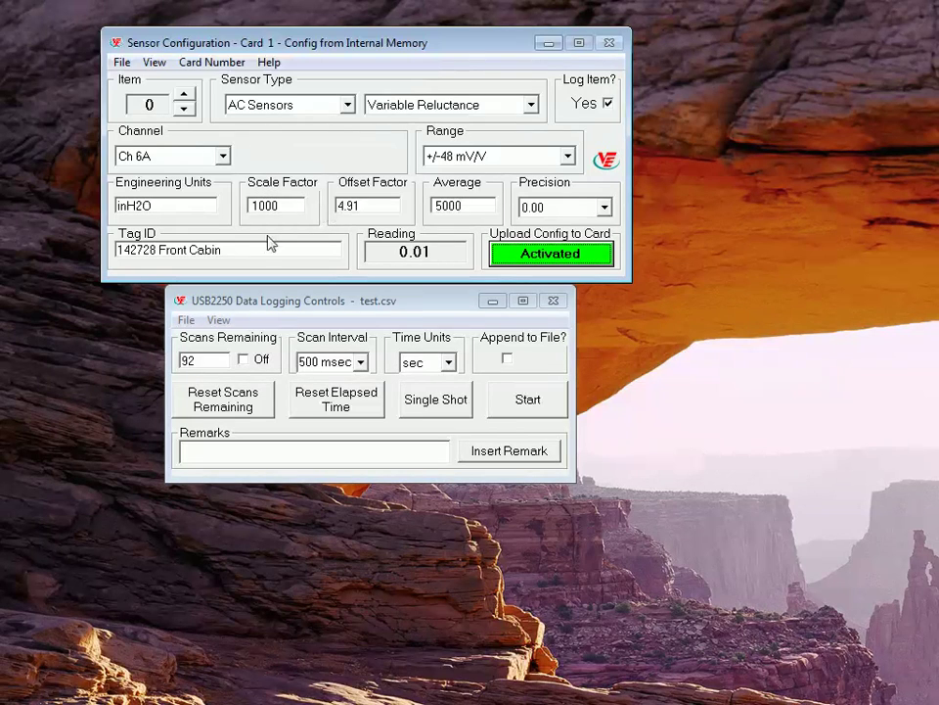
pyautogui.moveTo(241, 247); pyautogui.dragTo(80, 240)
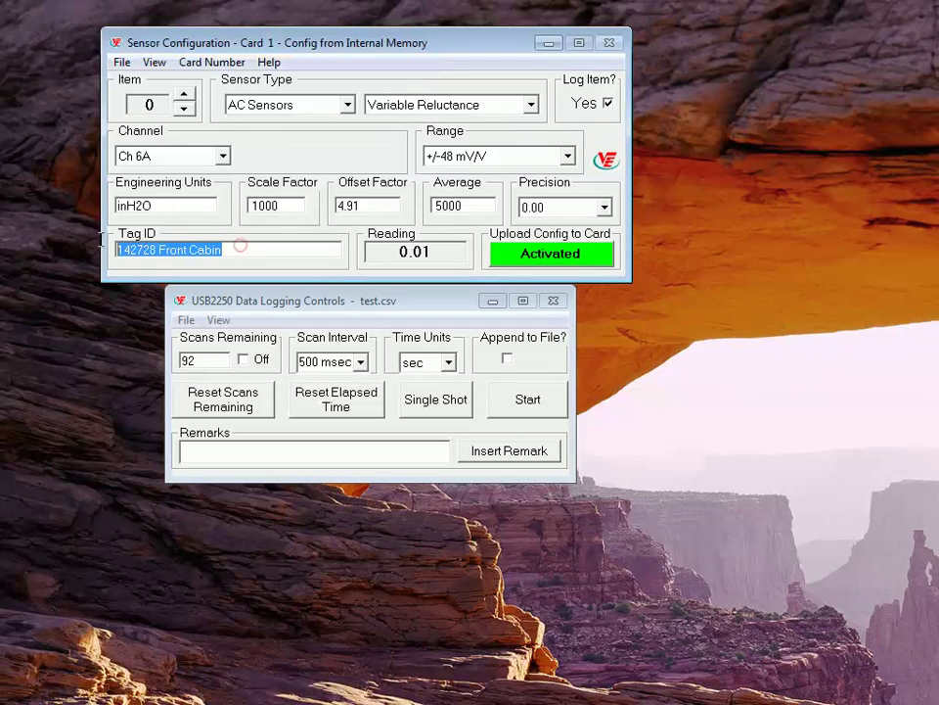
pyautogui.click(157, 249)
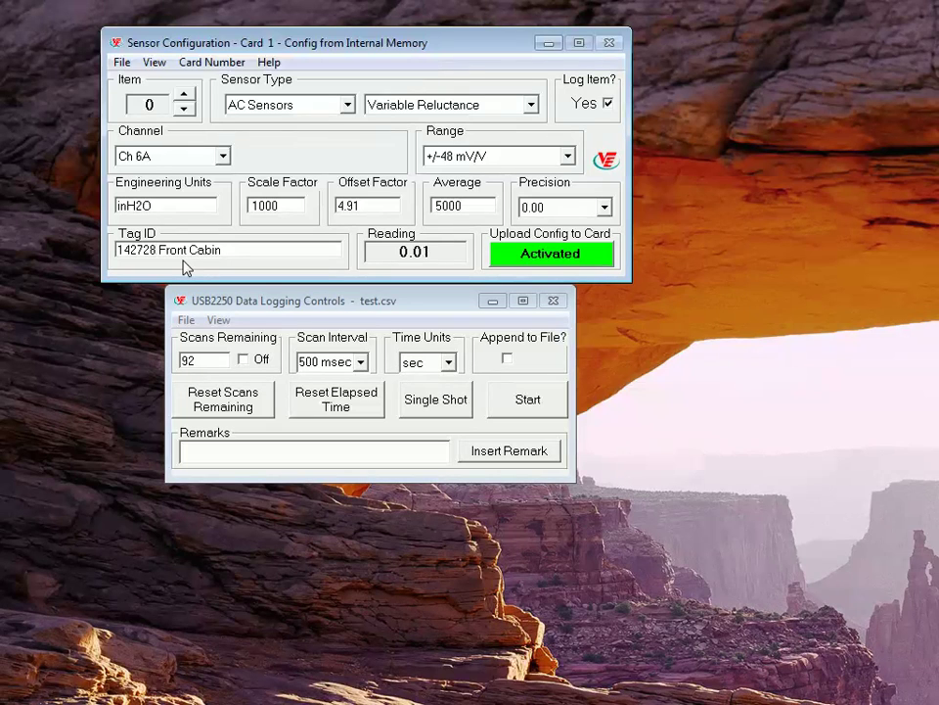
pyautogui.click(118, 250)
pyautogui.moveTo(159, 251); pyautogui.dragTo(250, 250)
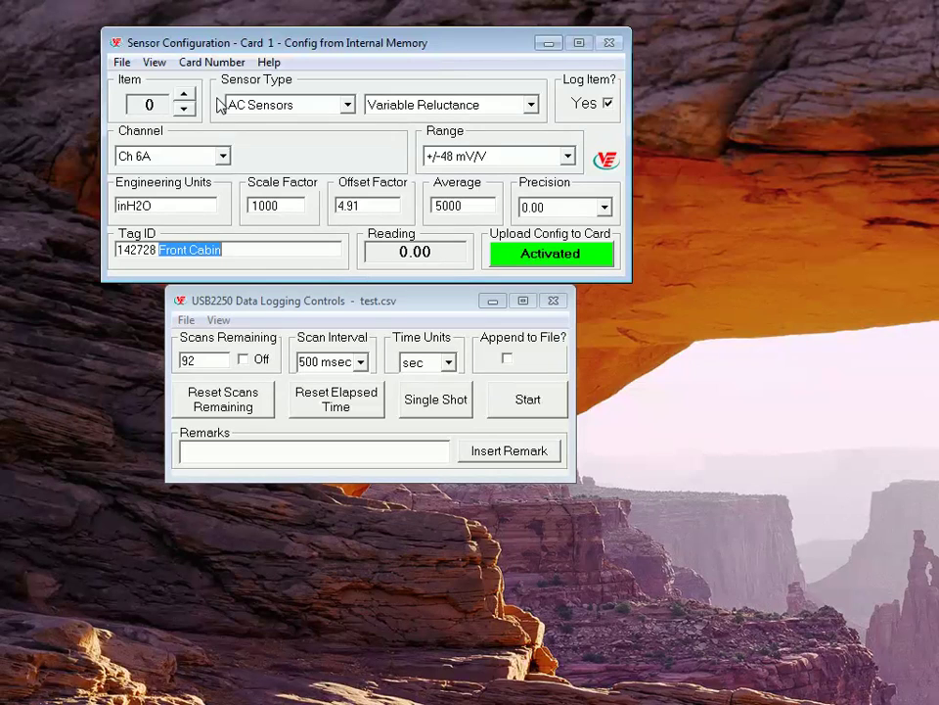
# Switch to item 1 and select the TC Ref Junction sensor type with the LM61 sensor, checking its engineering units and tag ID.
pyautogui.click(183, 95)
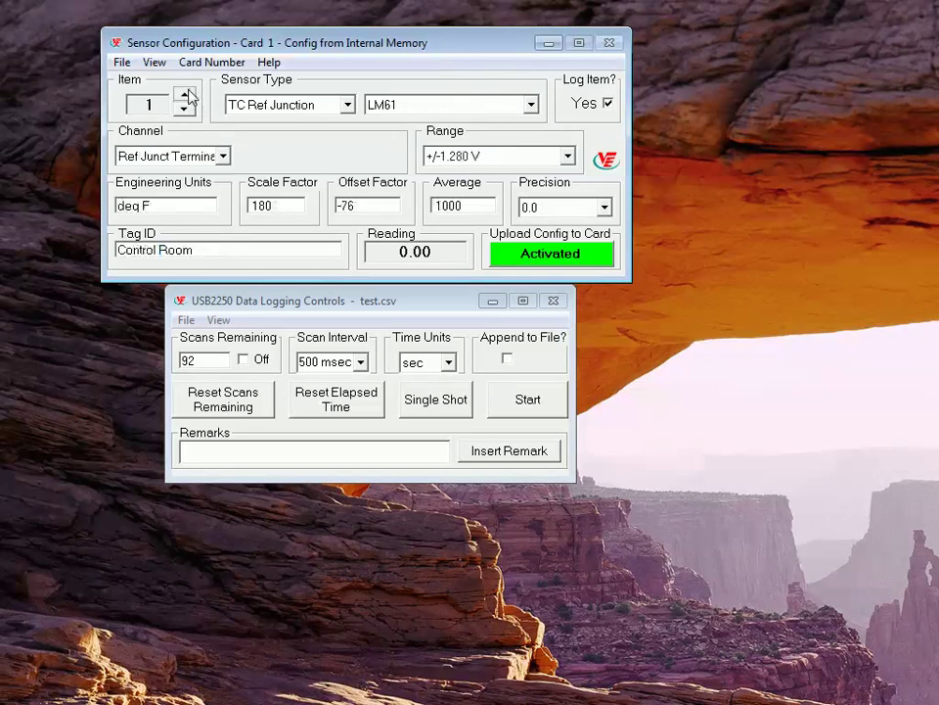
pyautogui.click(248, 105)
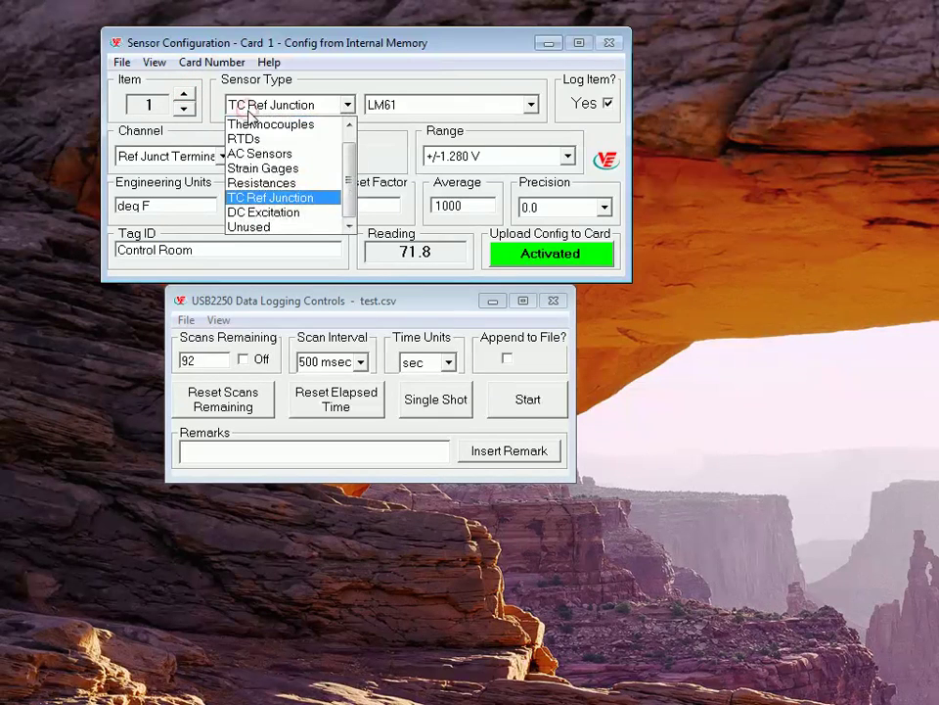
pyautogui.click(263, 199)
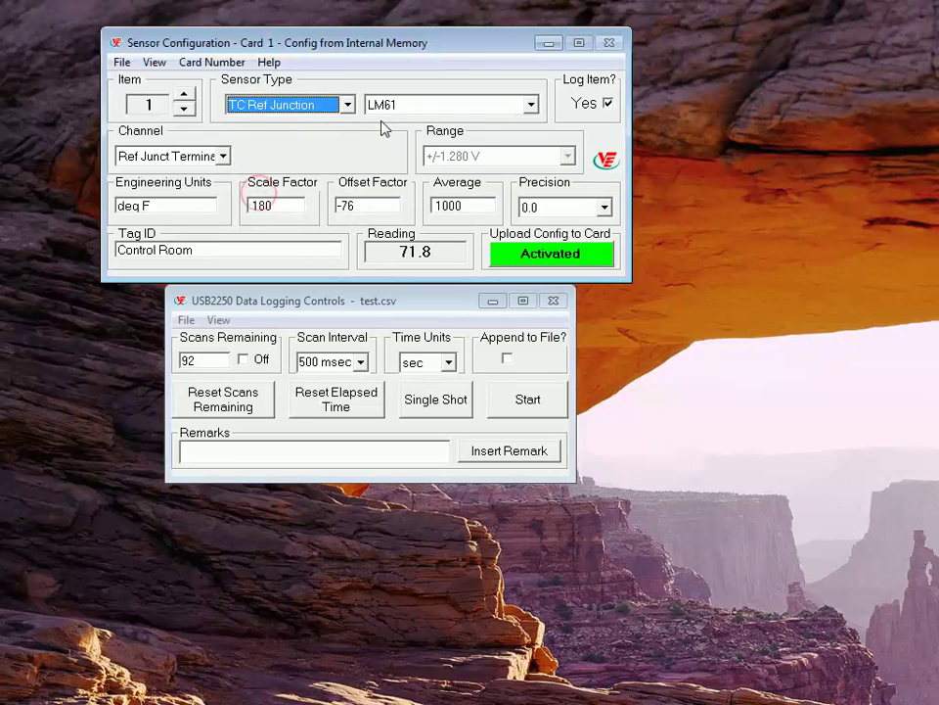
pyautogui.click(388, 106)
pyautogui.click(386, 125)
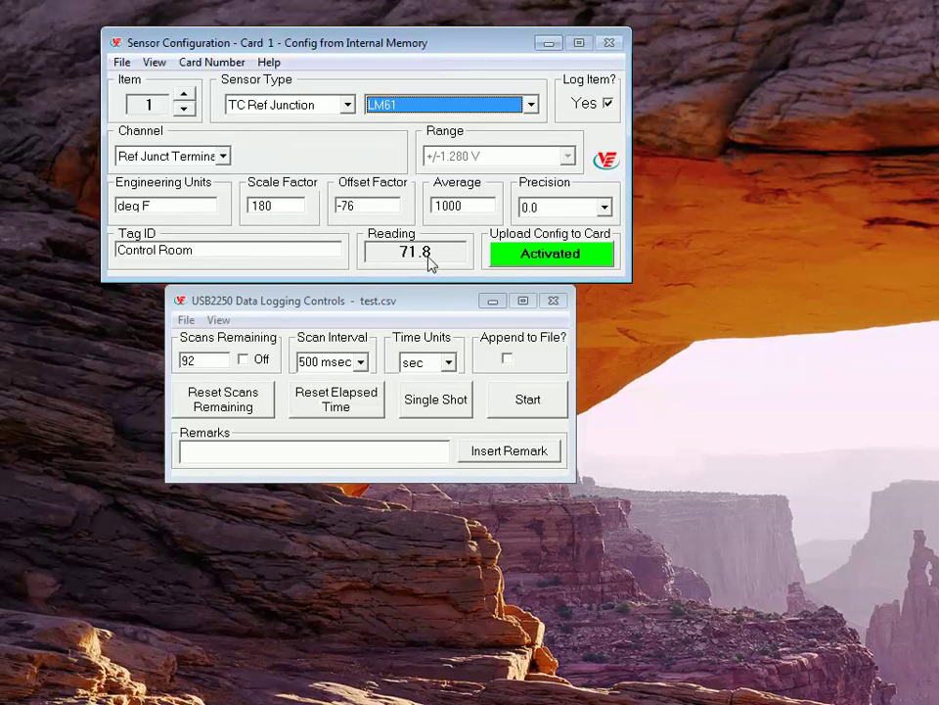
pyautogui.click(164, 206)
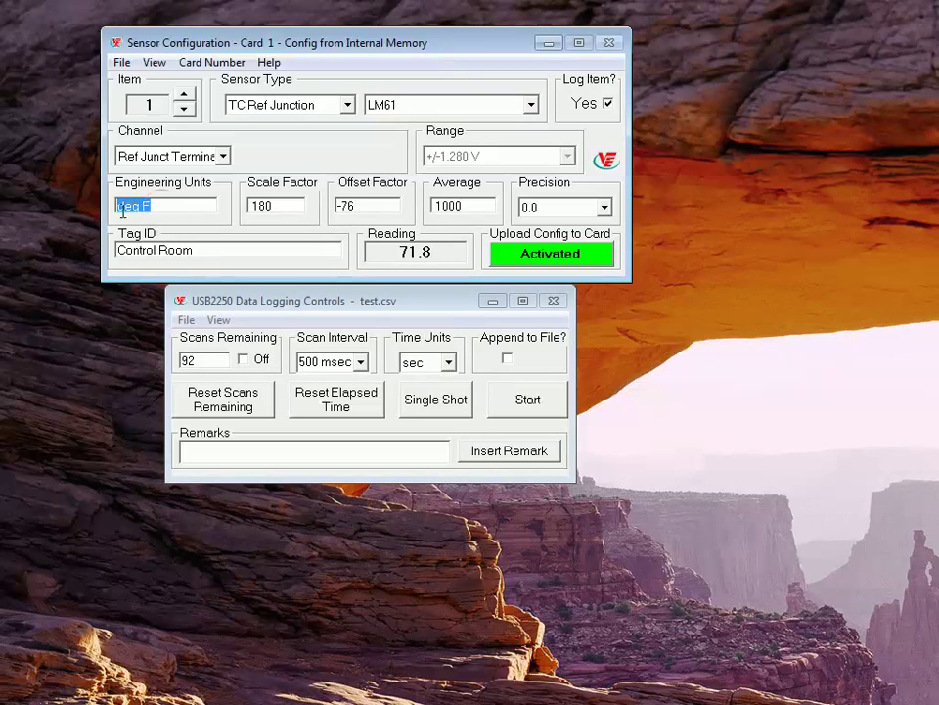
pyautogui.click(224, 253)
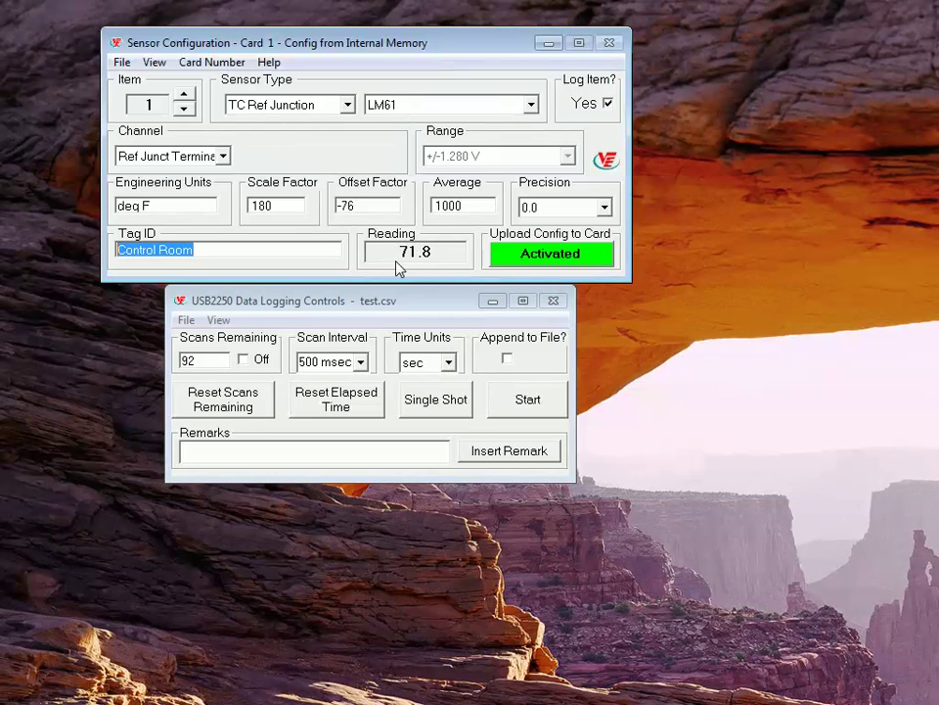
# Try reading precisions of 0.0000 and Whole Number for item 1, uploading the configuration with Whole Number.
pyautogui.click(526, 205)
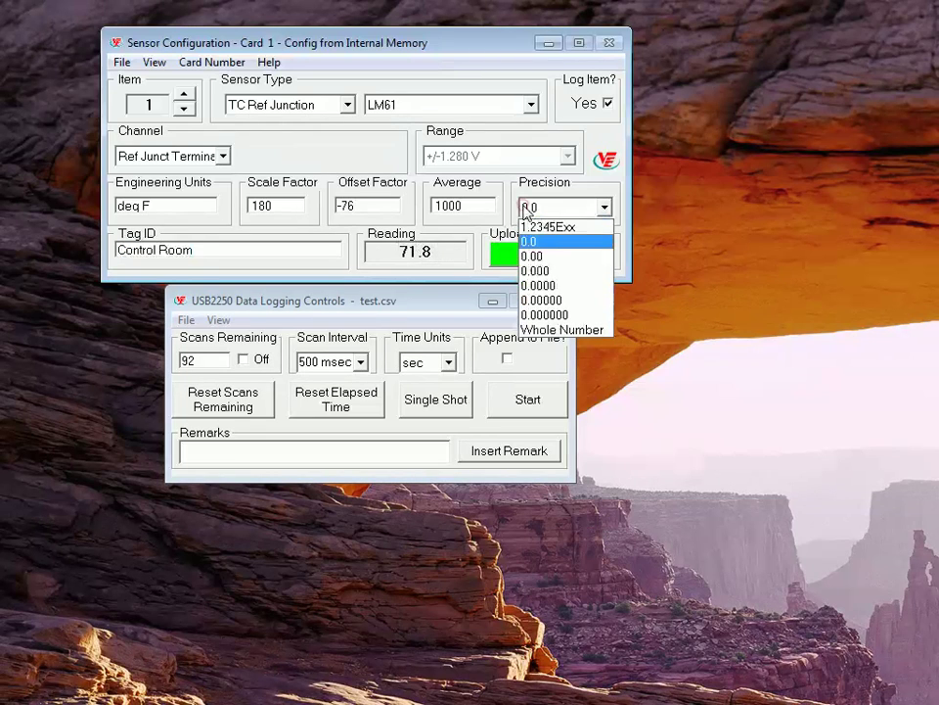
pyautogui.click(537, 286)
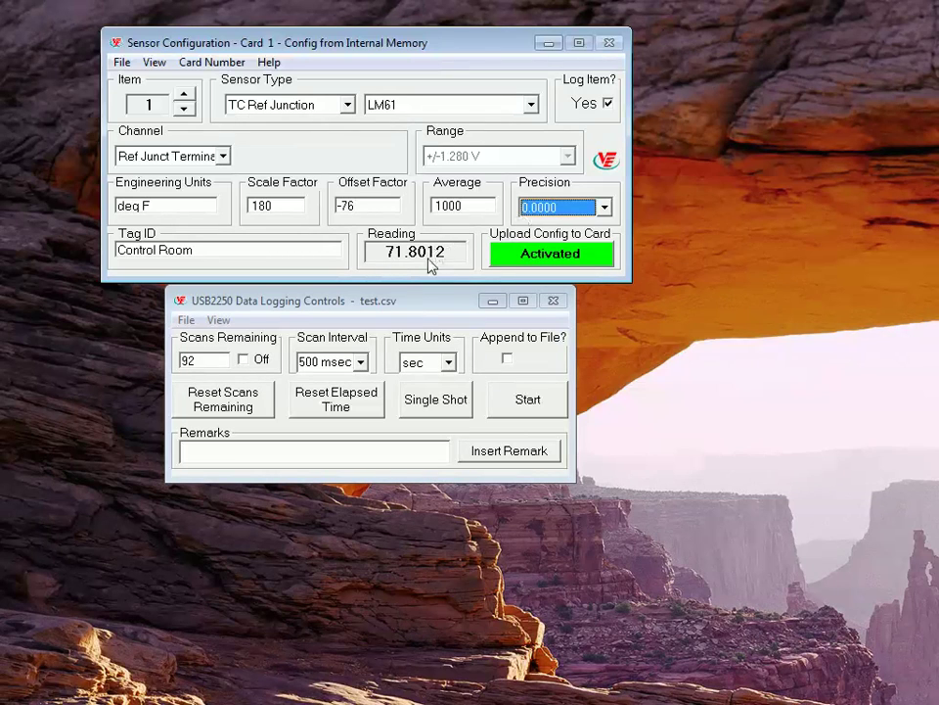
pyautogui.click(556, 209)
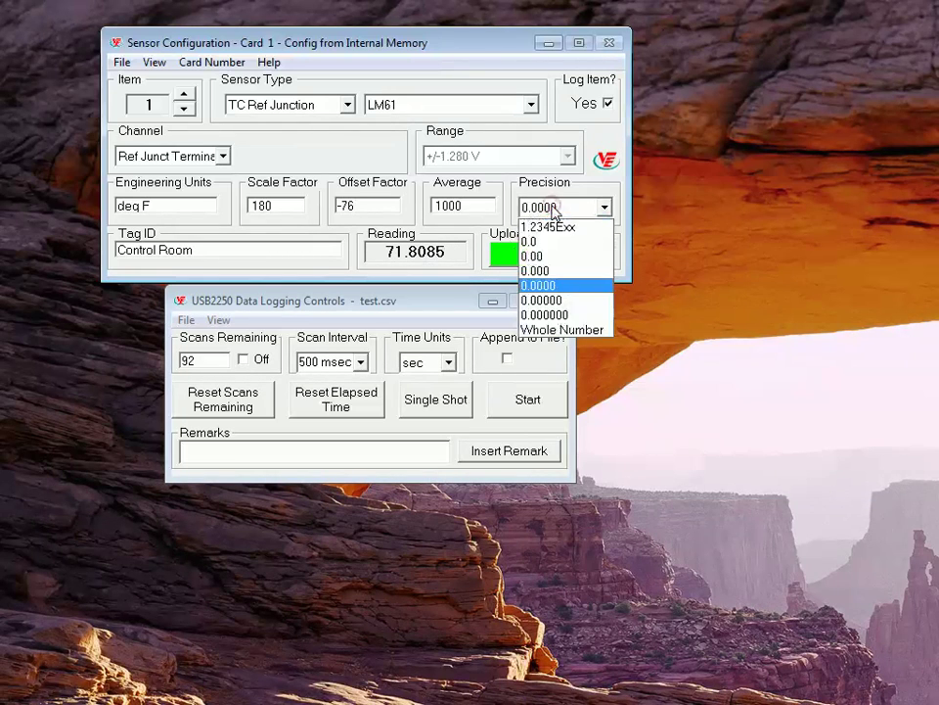
pyautogui.click(562, 329)
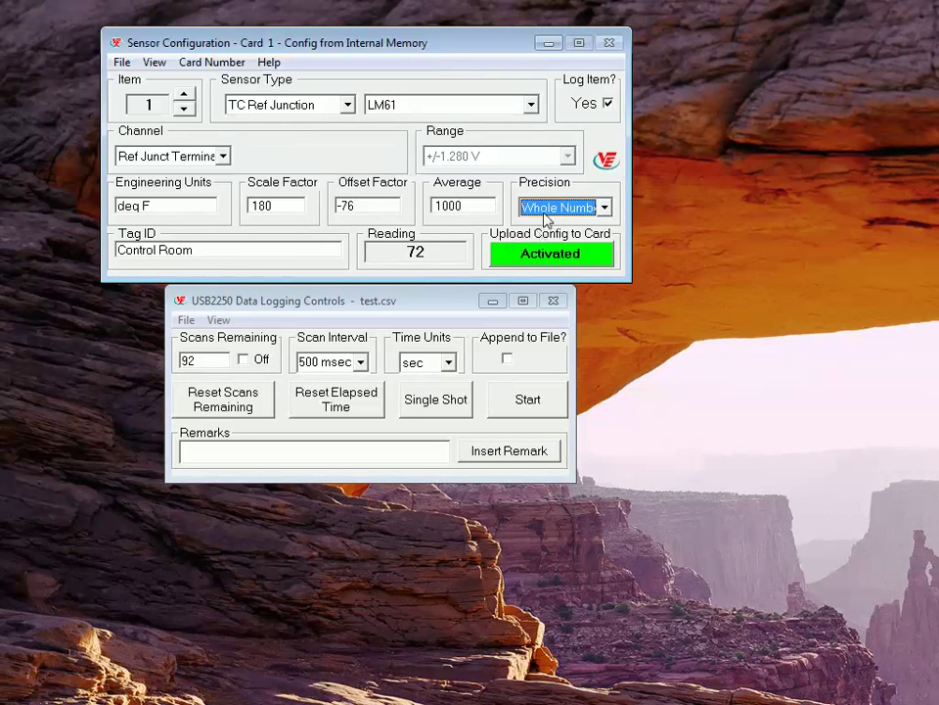
pyautogui.click(543, 253)
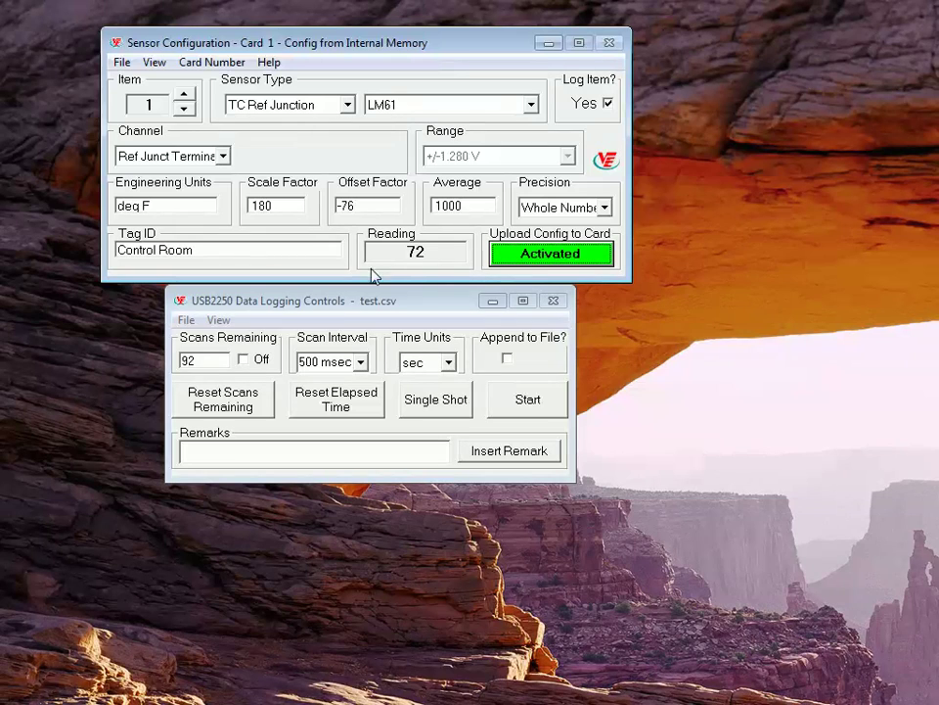
# Set the precision of item 1 to 0.0 and upload the configuration to the card.
pyautogui.click(532, 209)
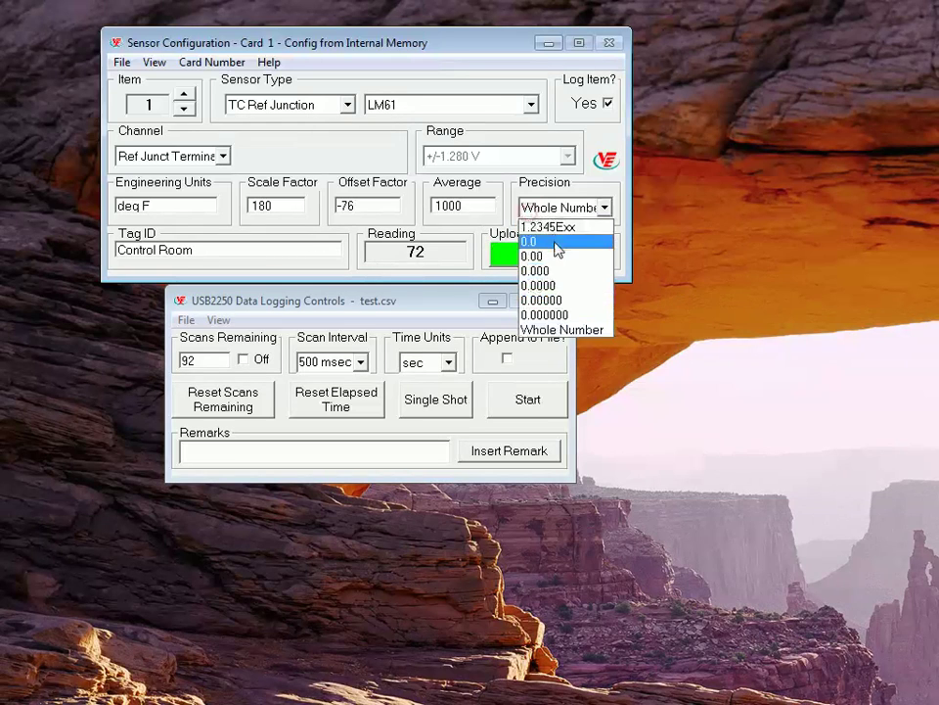
pyautogui.click(536, 236)
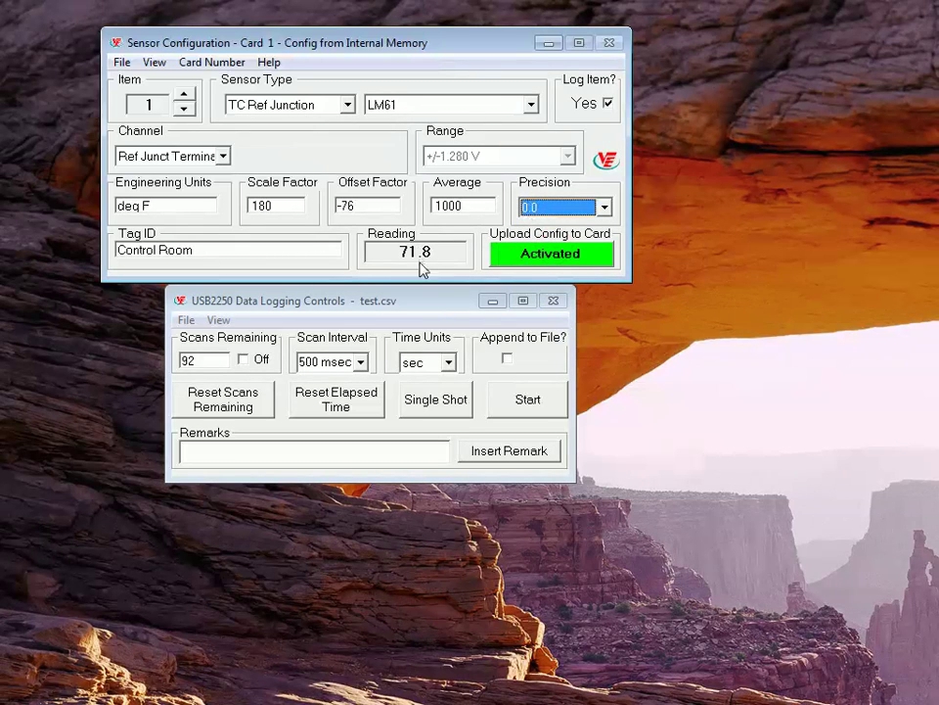
pyautogui.click(556, 264)
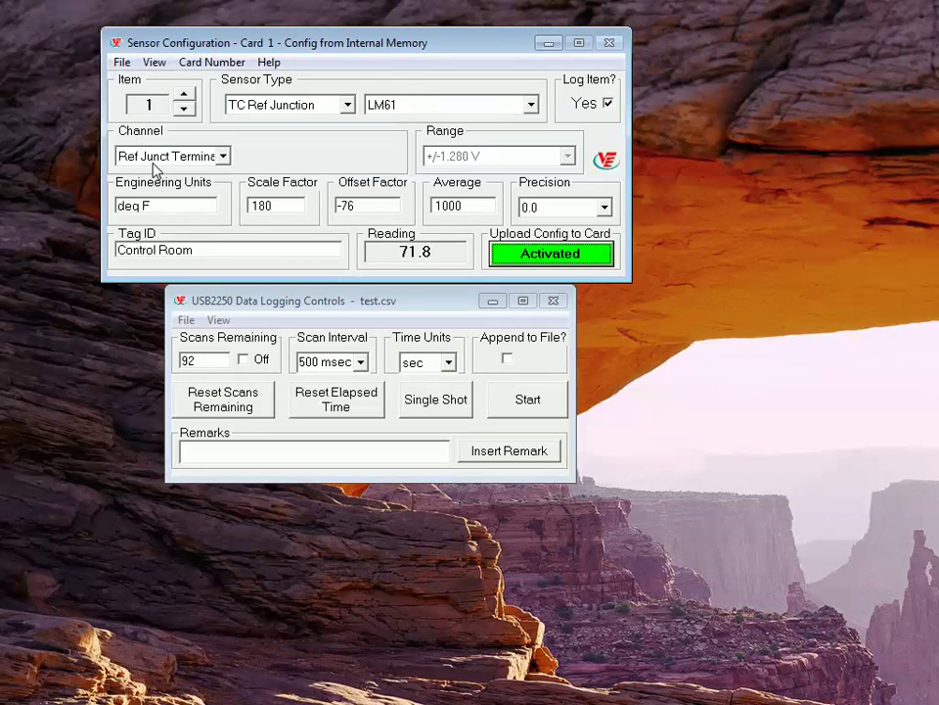
# Review the configured items in the Configuration Display and close it.
pyautogui.click(152, 64)
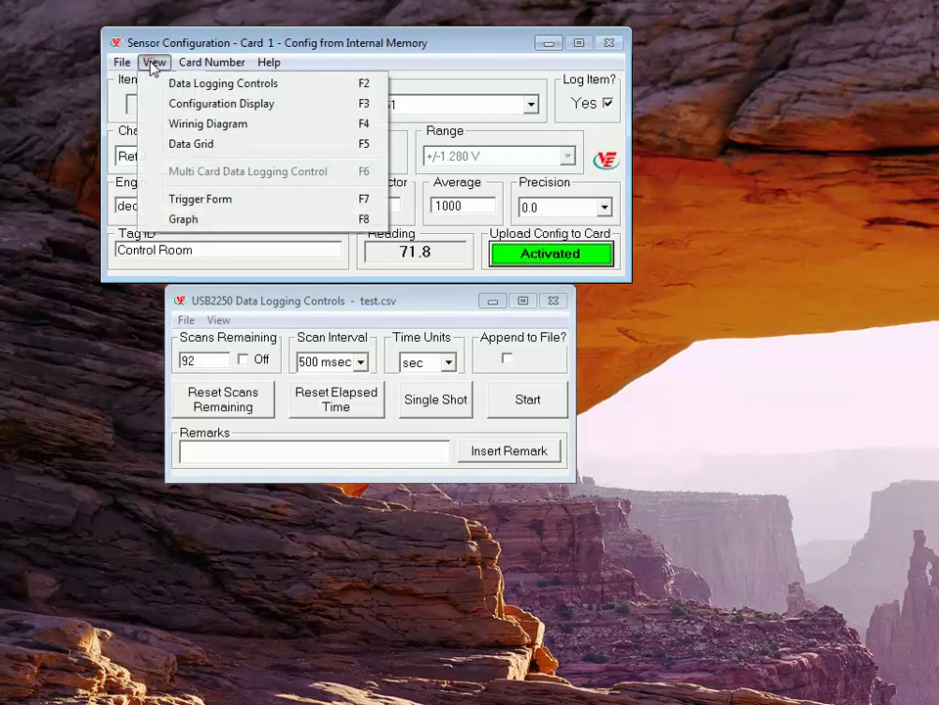
pyautogui.click(191, 106)
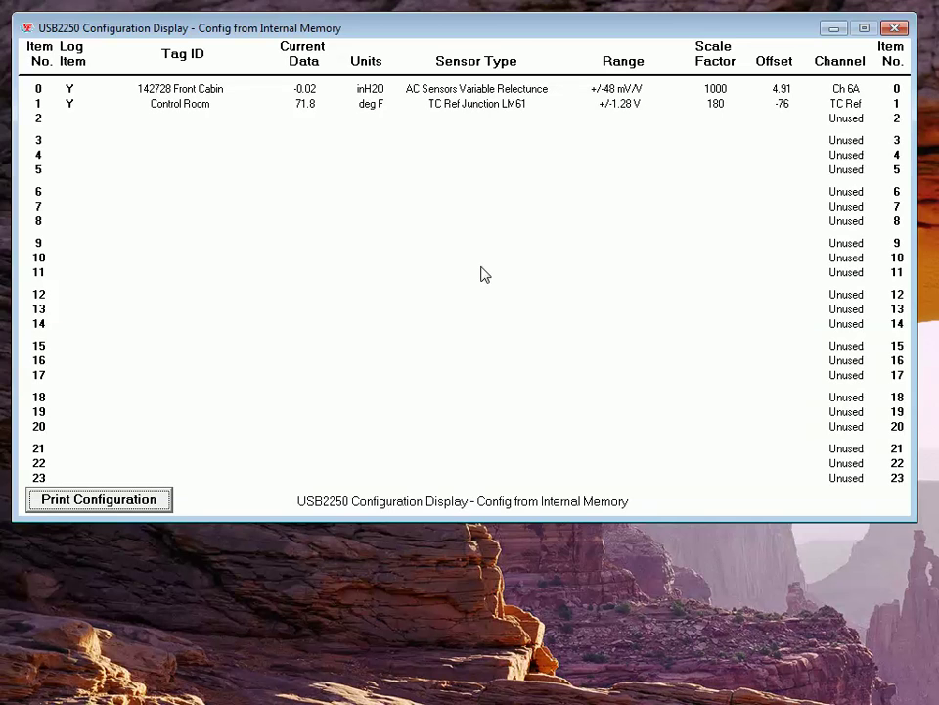
pyautogui.click(897, 30)
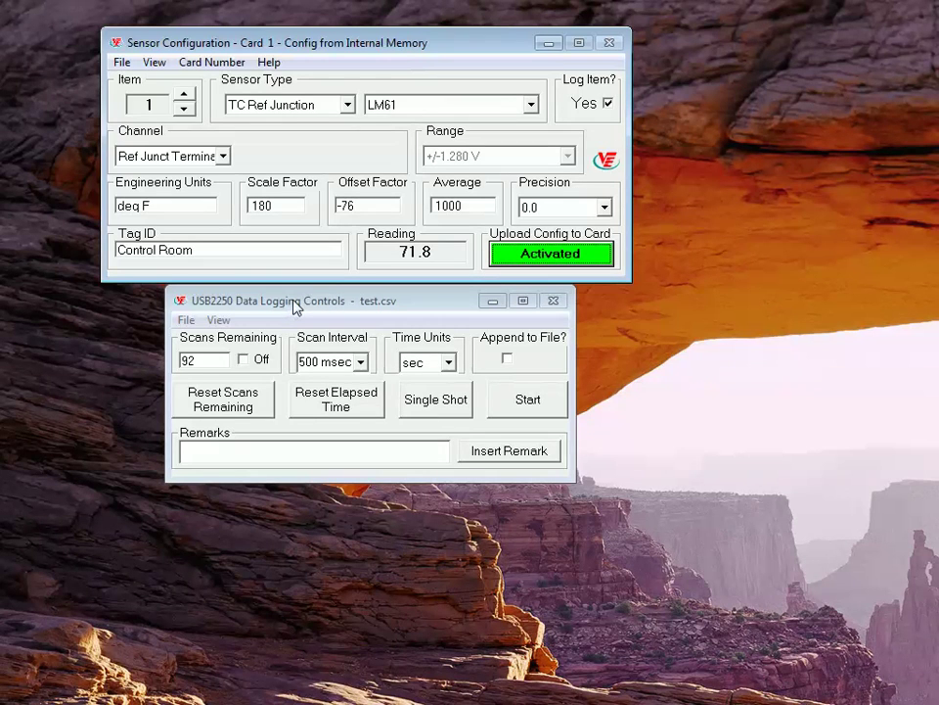
# Reset the remaining scans in the data logging controls and turn the scan limit off.
pyautogui.click(233, 400)
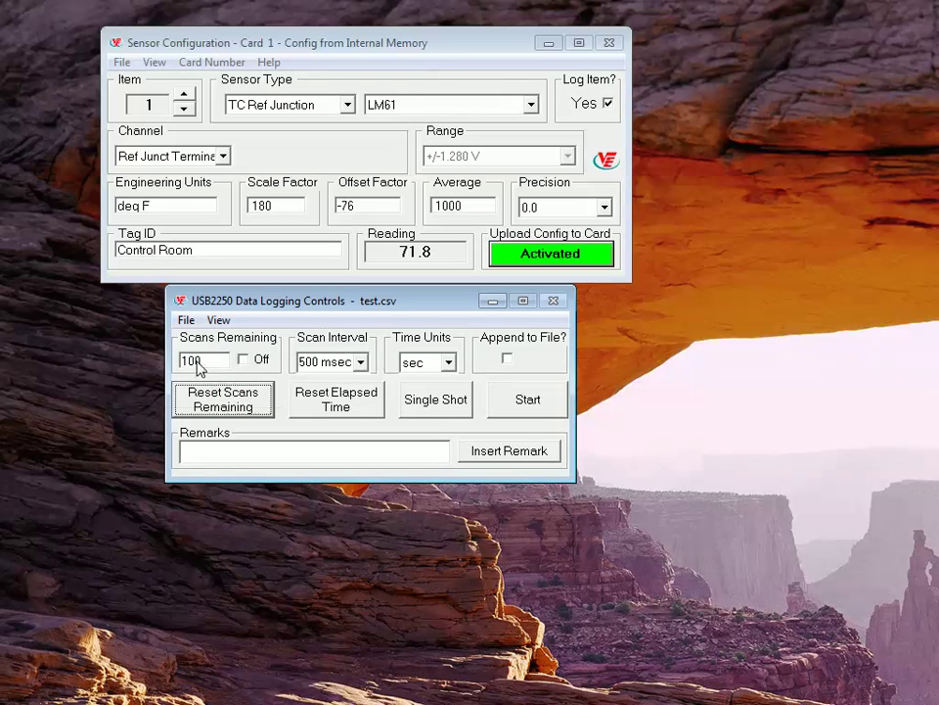
pyautogui.click(253, 360)
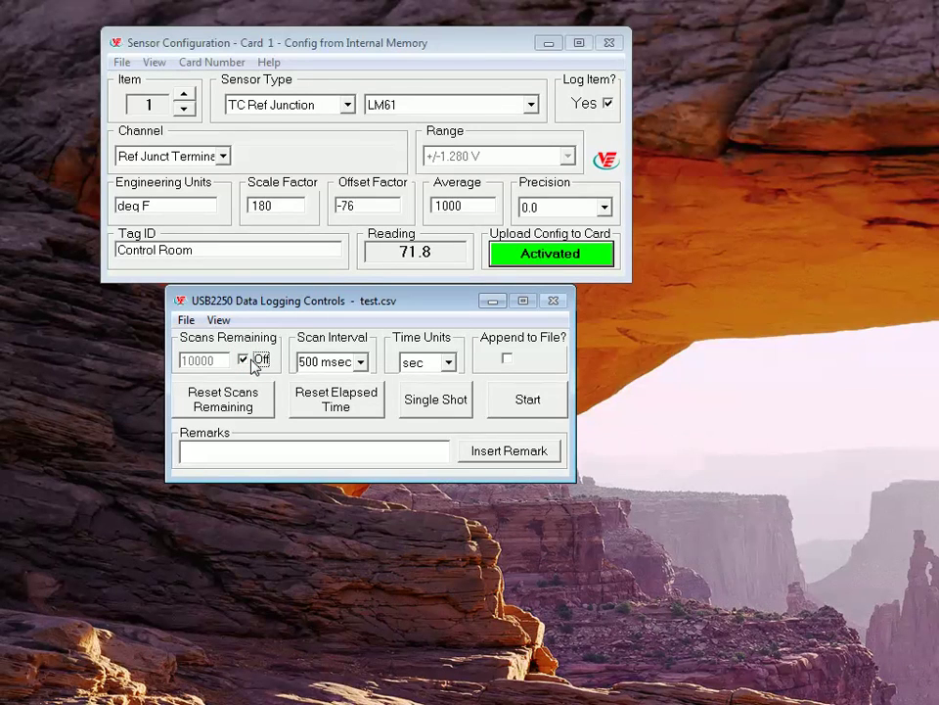
# Select a scan interval of 500 msecs for data logging and upload the configuration to the card.
pyautogui.click(360, 362)
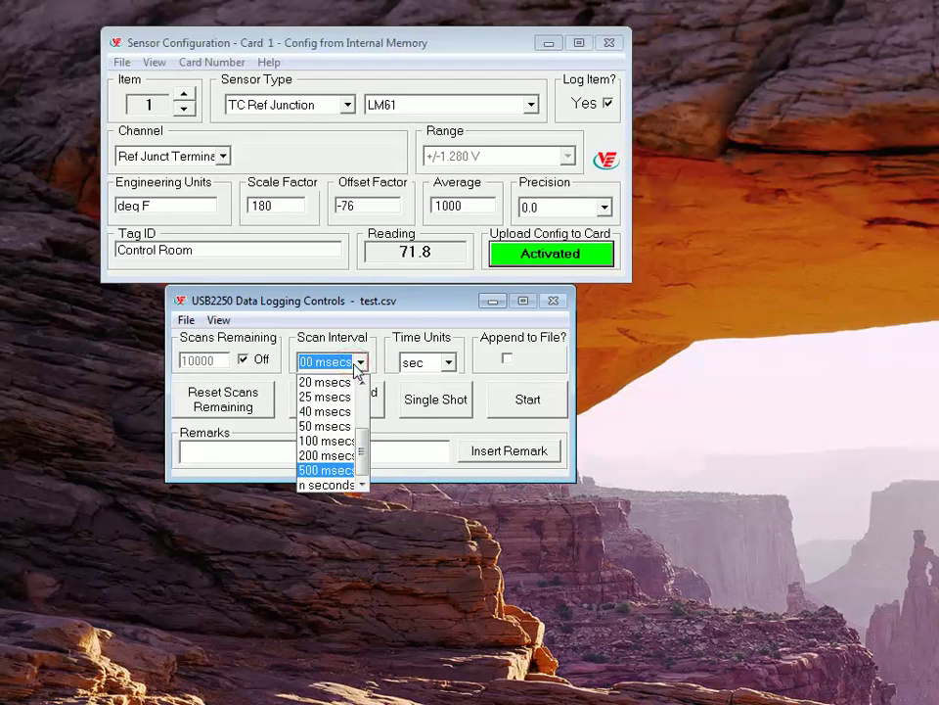
pyautogui.click(327, 471)
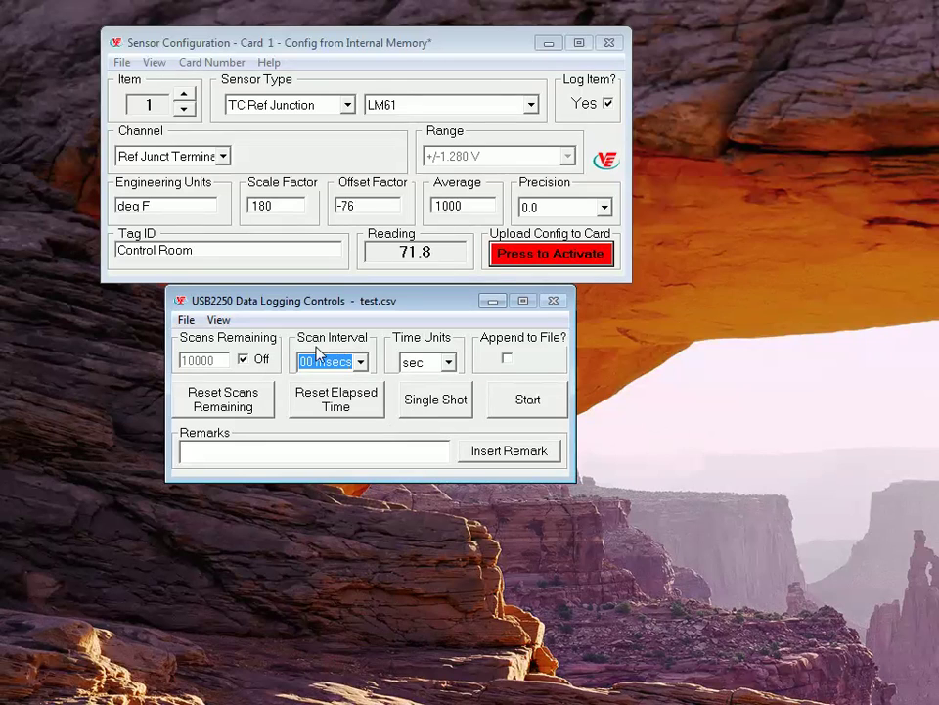
pyautogui.click(360, 362)
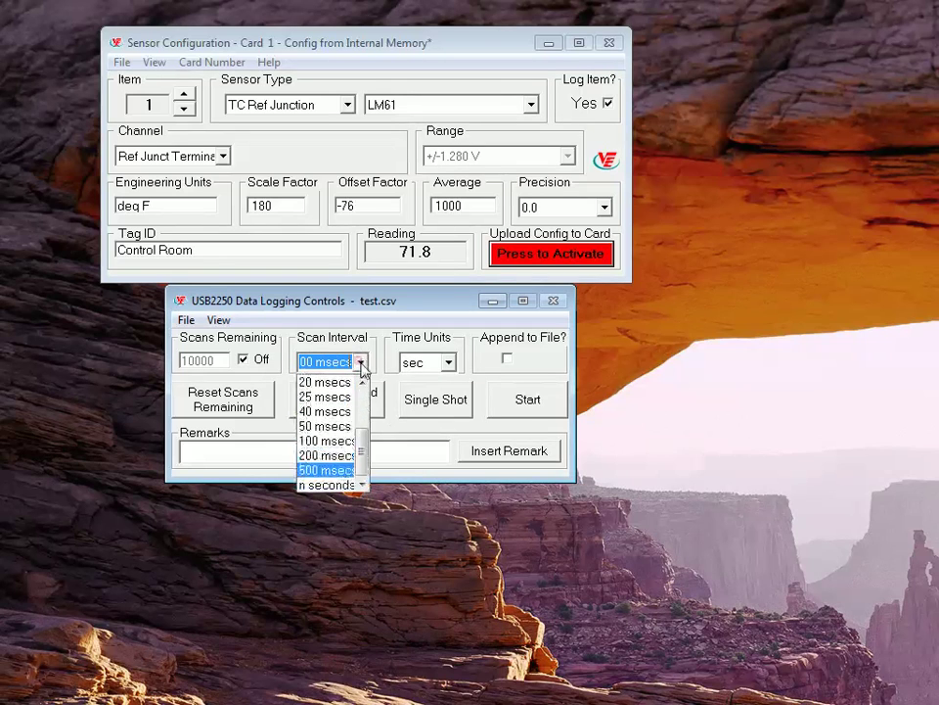
pyautogui.click(325, 471)
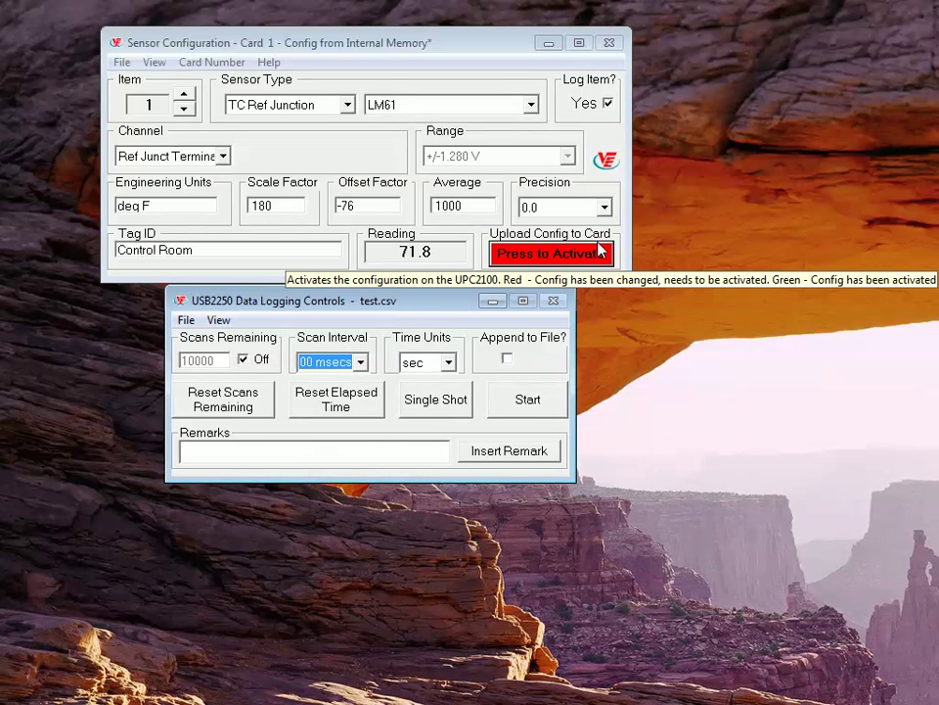
pyautogui.click(517, 258)
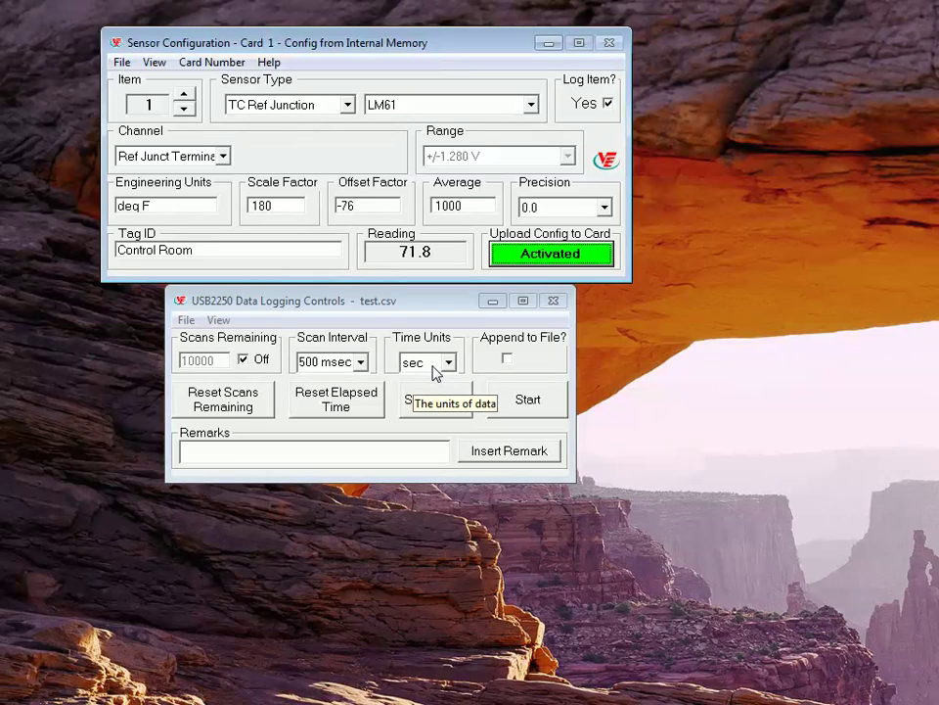
# Start data logging and save the readings to a CSV file named demo1.
pyautogui.click(526, 404)
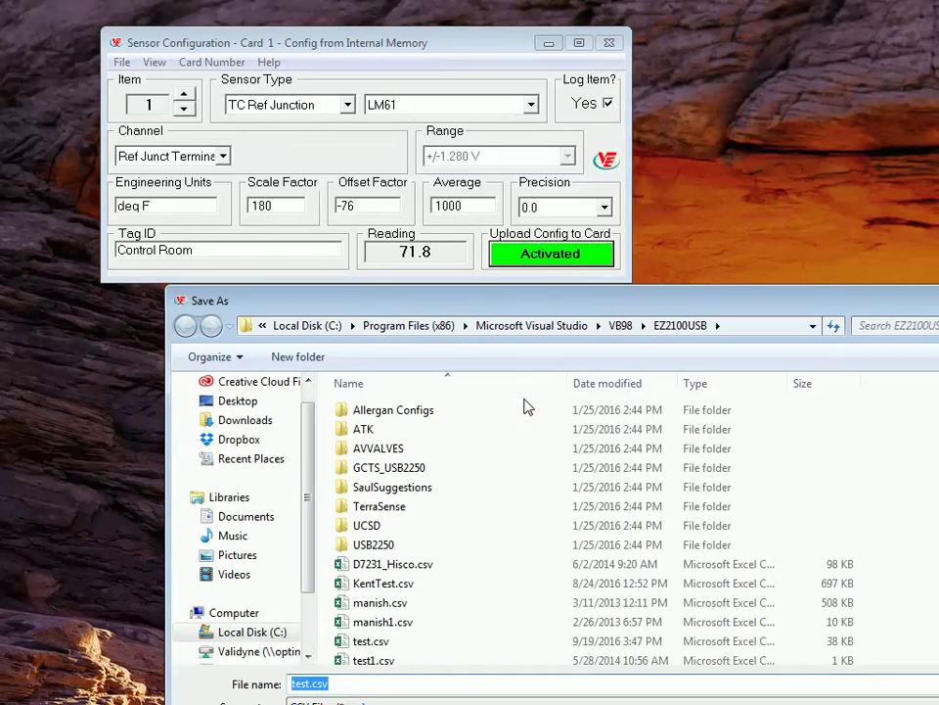
pyautogui.write('demo1')
pyautogui.press('Return')
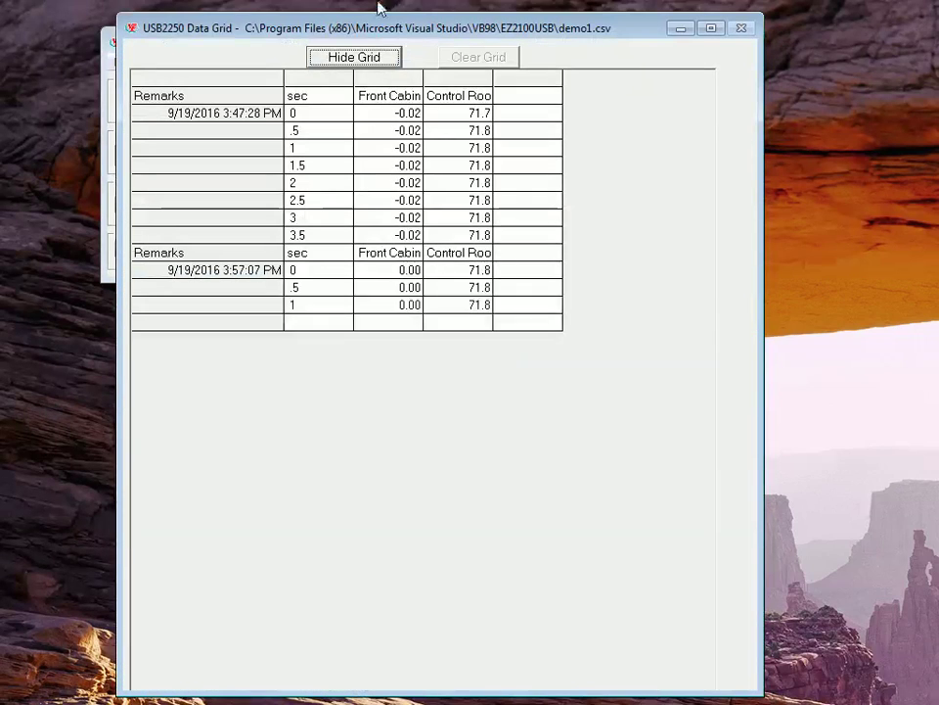
# Examine the incoming readings in the data grid, hide the grid and stop the data logging.
pyautogui.moveTo(381, 35); pyautogui.dragTo(384, 6)
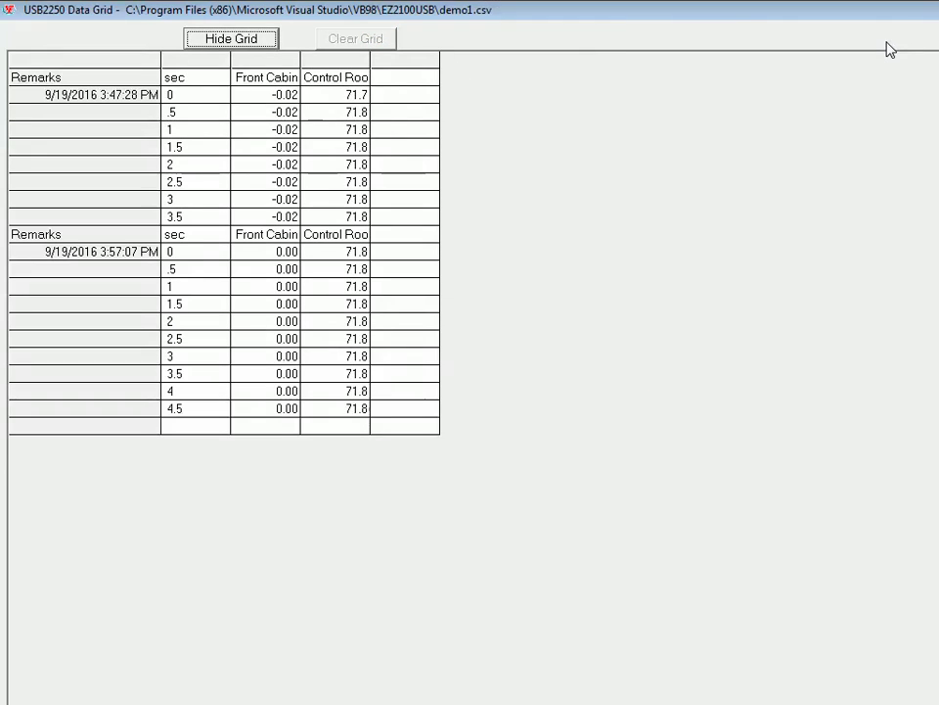
pyautogui.doubleClick(666, 10)
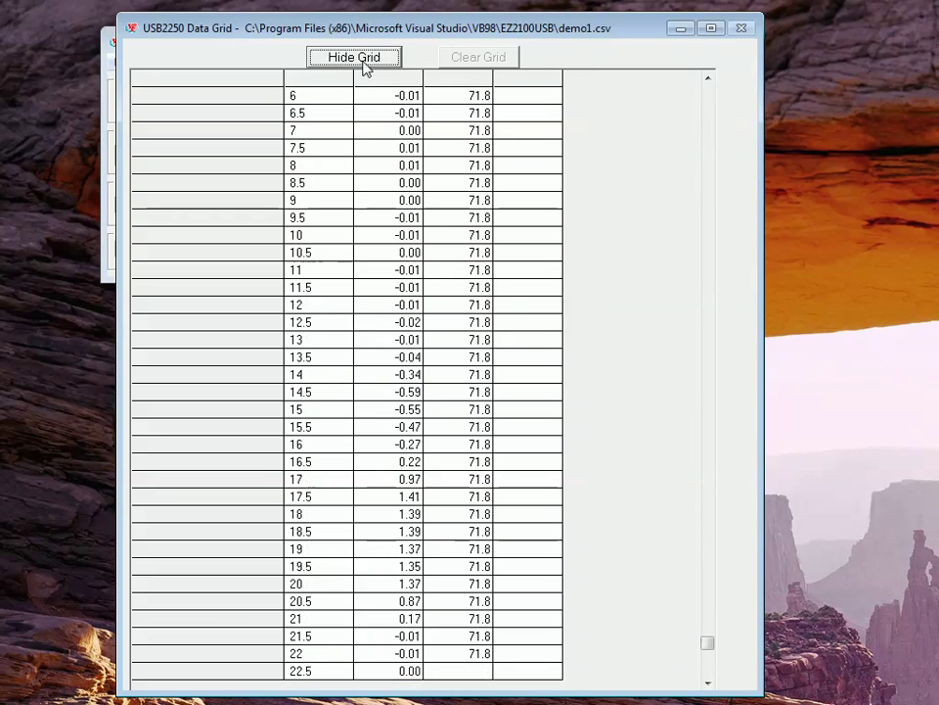
pyautogui.click(328, 57)
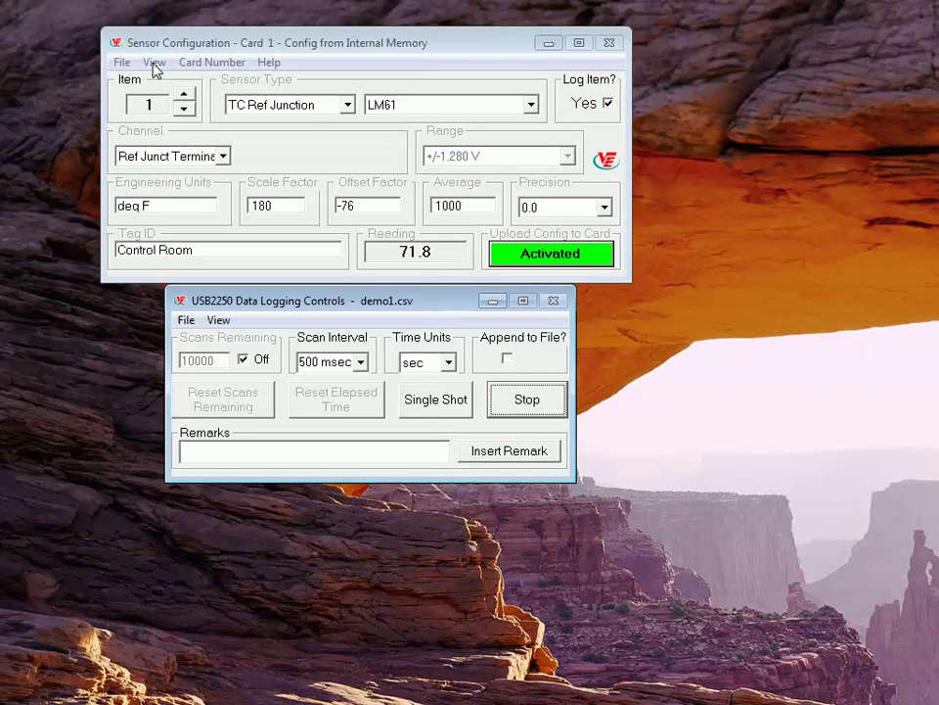
pyautogui.click(527, 399)
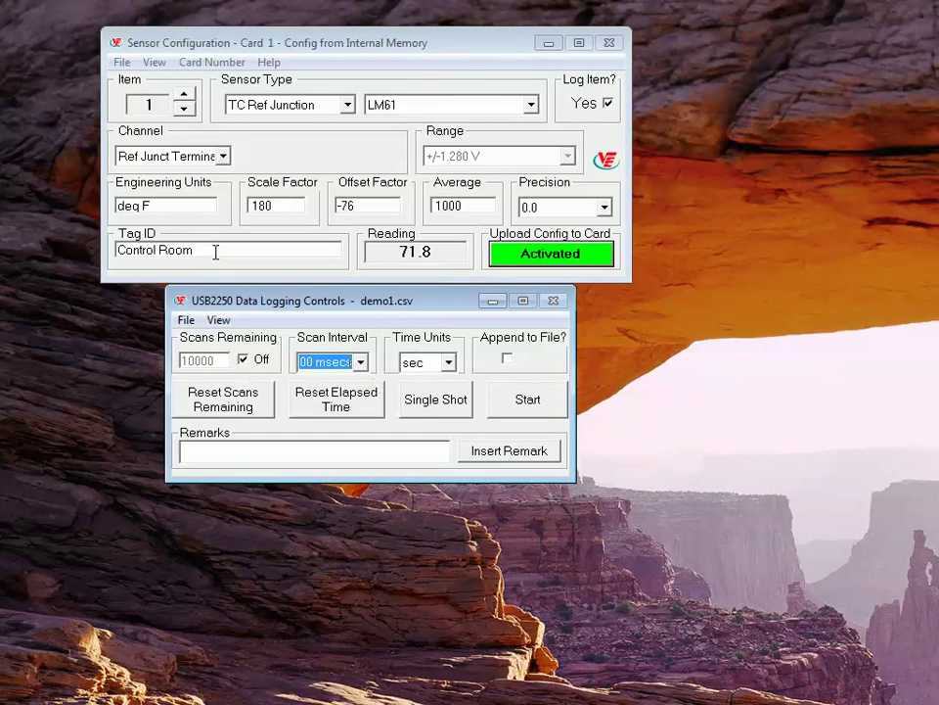
# Open the graph window and set its number of traces to 1.
pyautogui.click(154, 63)
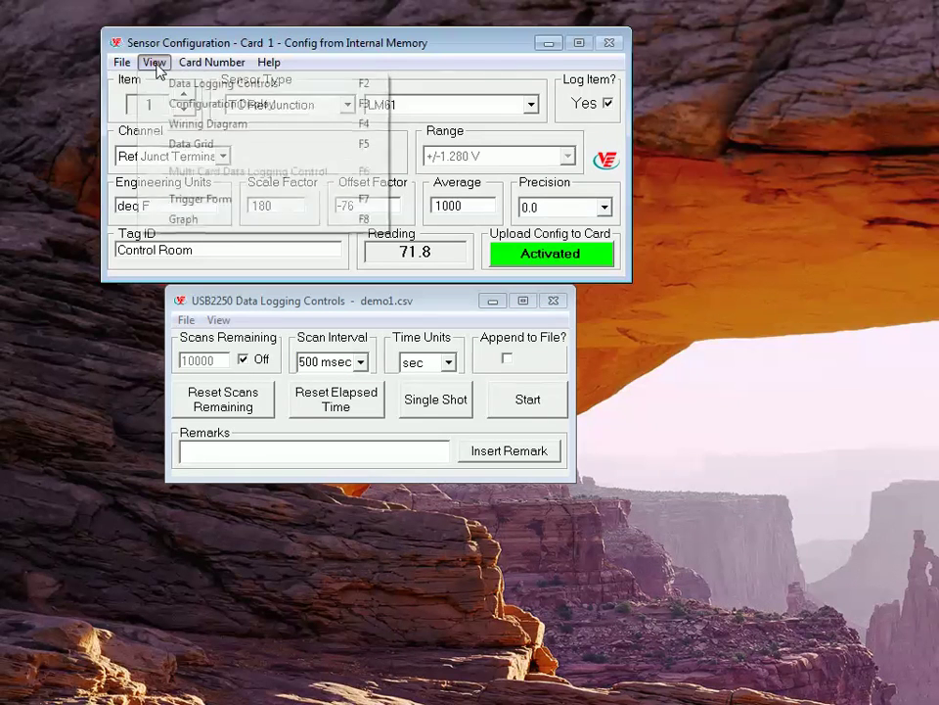
pyautogui.click(210, 222)
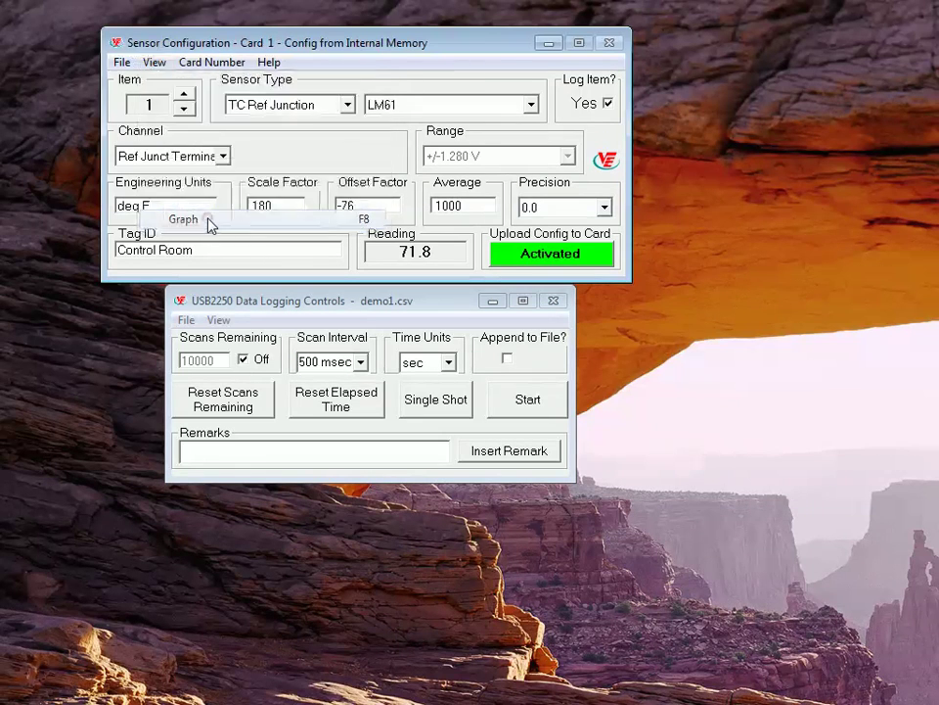
pyautogui.moveTo(396, 46)
pyautogui.mouseDown()
pyautogui.moveTo(385, 8)
pyautogui.moveTo(398, 13)
pyautogui.moveTo(384, 19)
pyautogui.moveTo(390, 36)
pyautogui.moveTo(388, 27)
pyautogui.mouseUp()
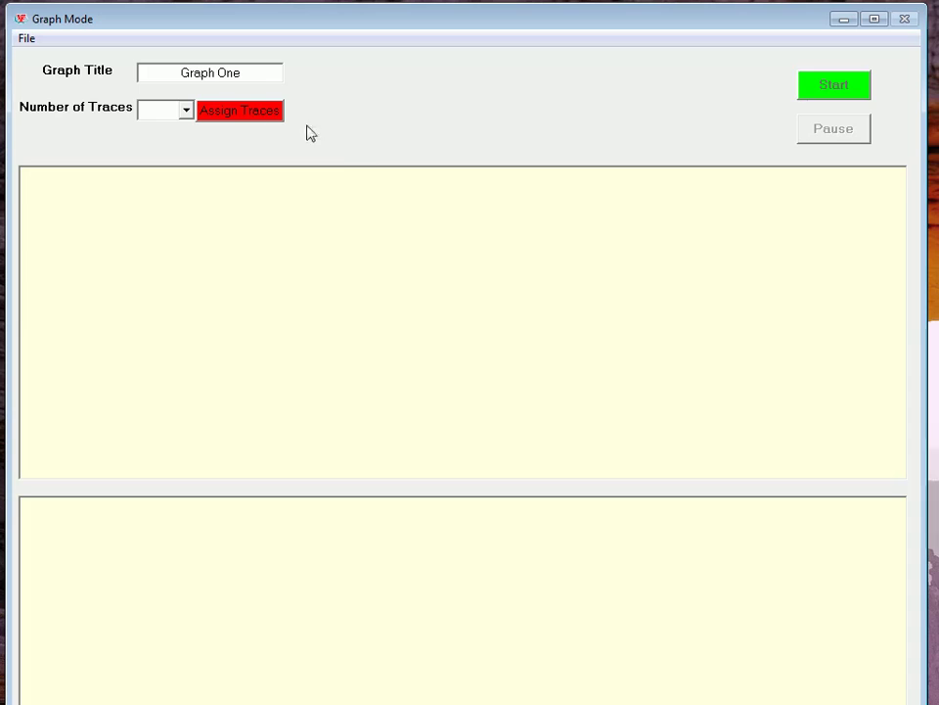
pyautogui.click(187, 112)
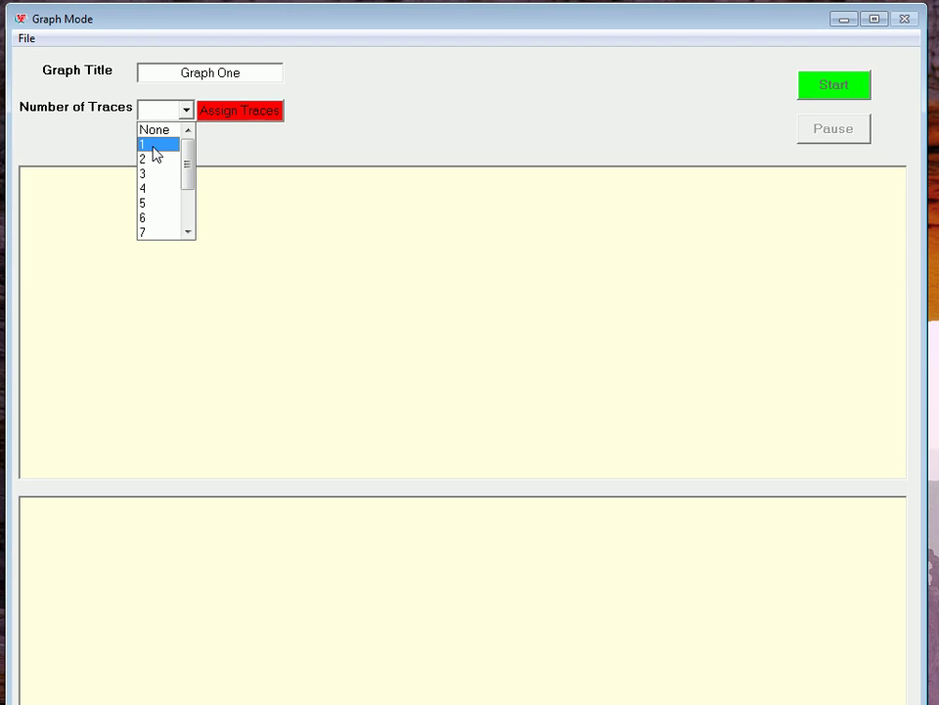
pyautogui.click(152, 145)
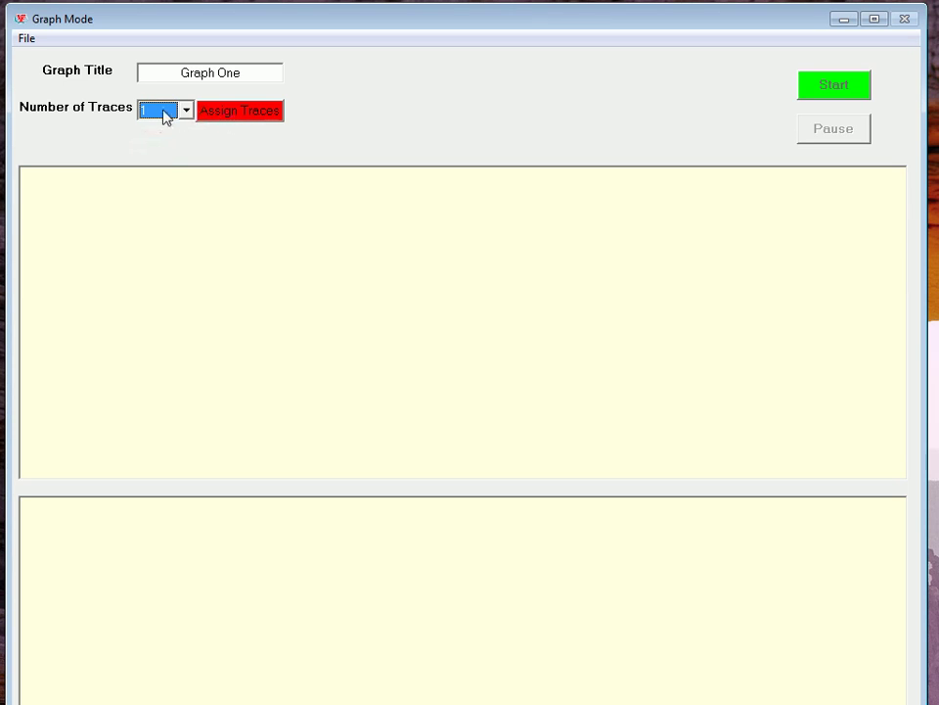
# Assign item 0 to the trace's Y axis as a YT graph with a red dotted line and no symbol.
pyautogui.click(221, 116)
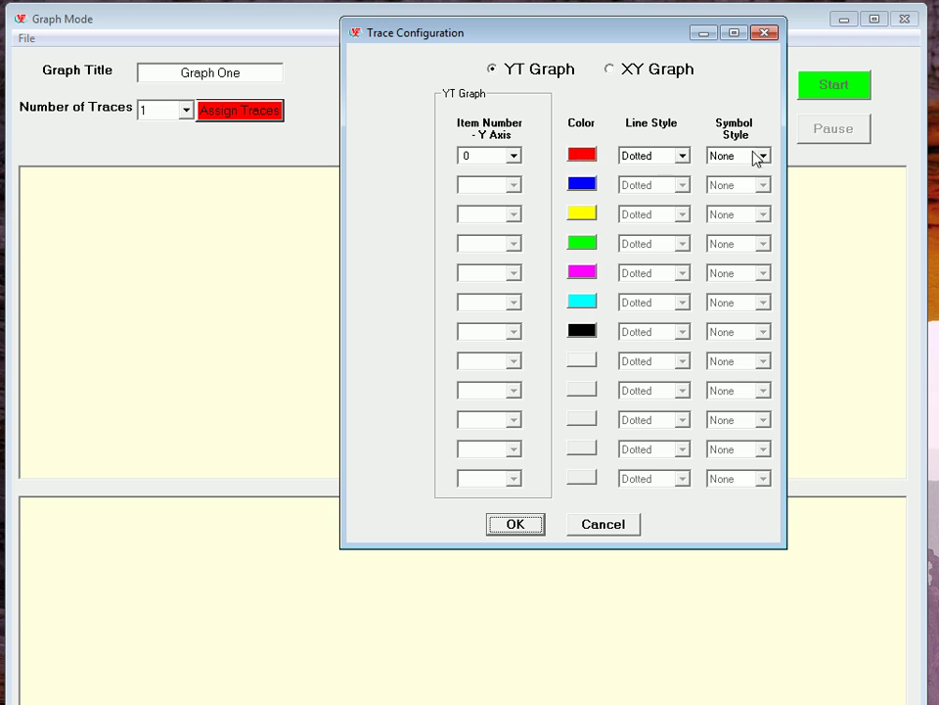
pyautogui.click(525, 523)
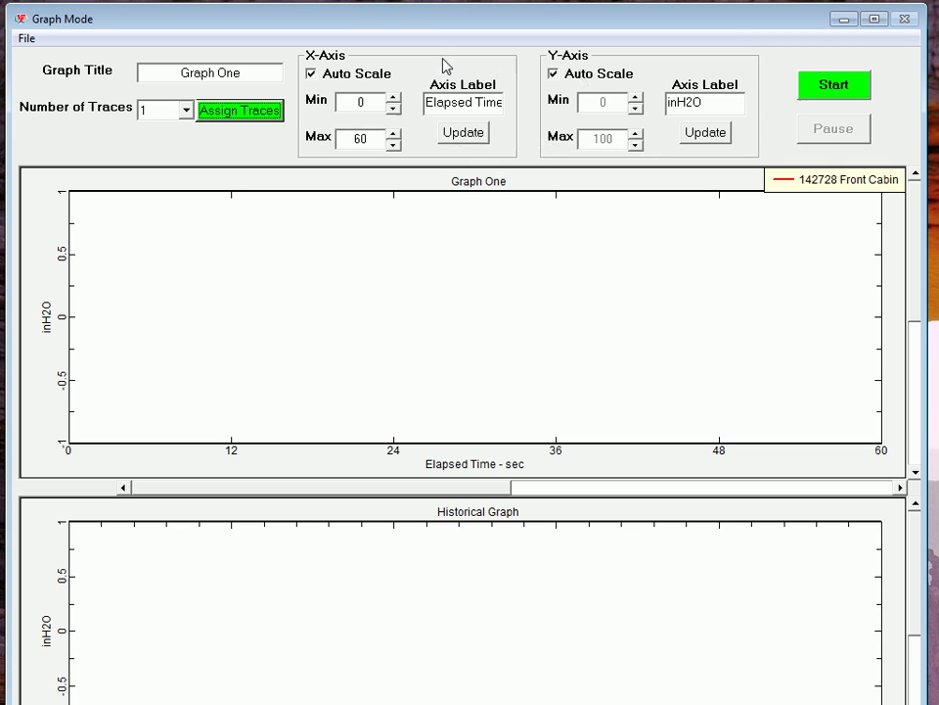
pyautogui.doubleClick(697, 102)
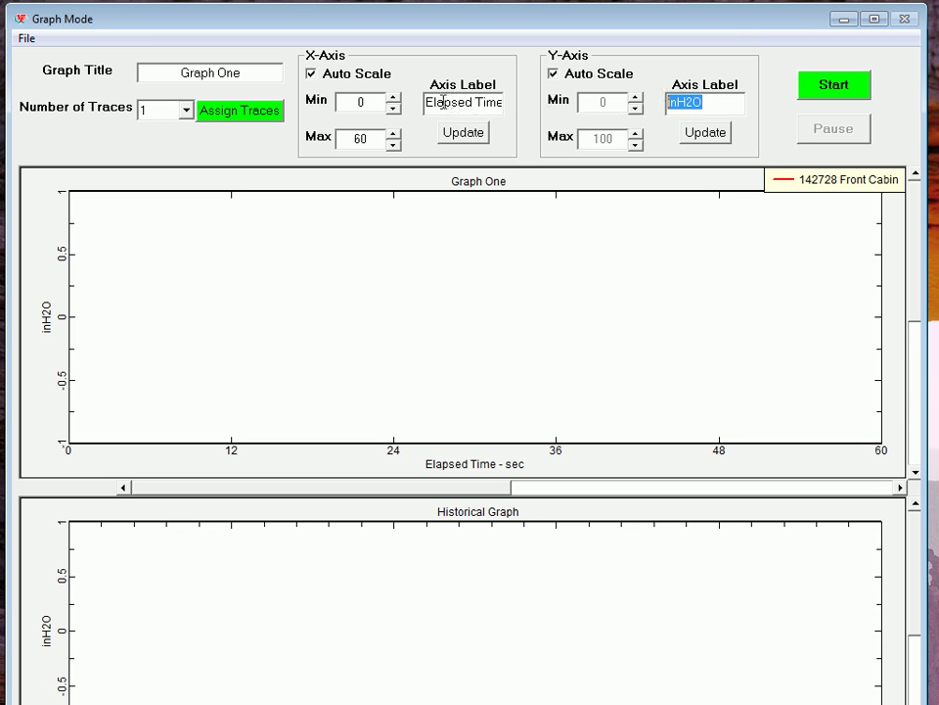
pyautogui.moveTo(439, 107); pyautogui.dragTo(499, 128)
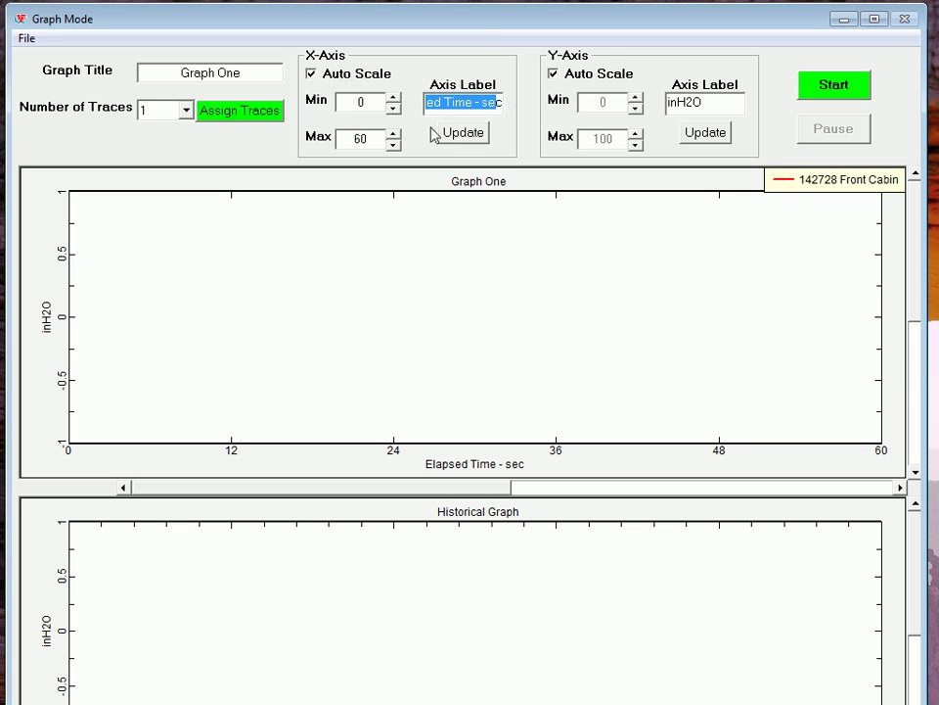
# Turn off auto scaling for the Y axis and set its range from -5 to 5.
pyautogui.click(587, 76)
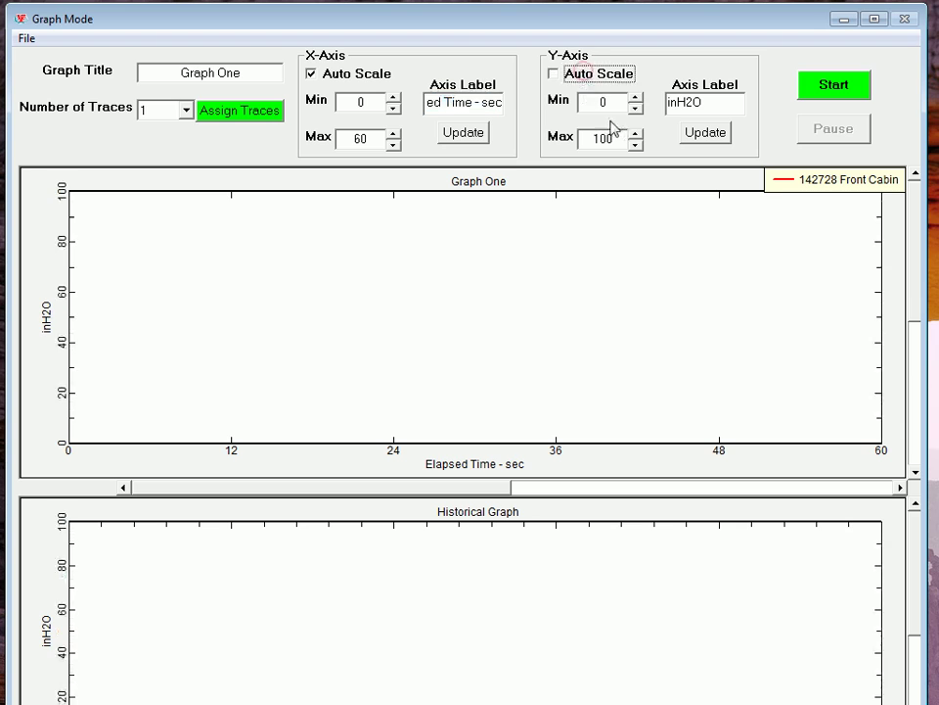
pyautogui.doubleClick(614, 105)
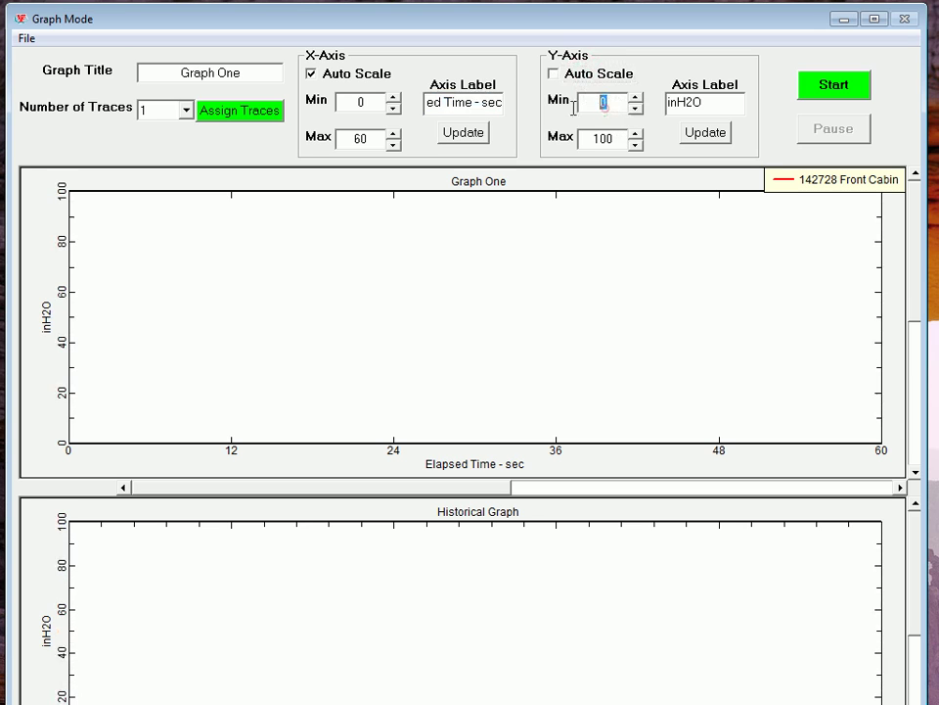
pyautogui.write('-5')
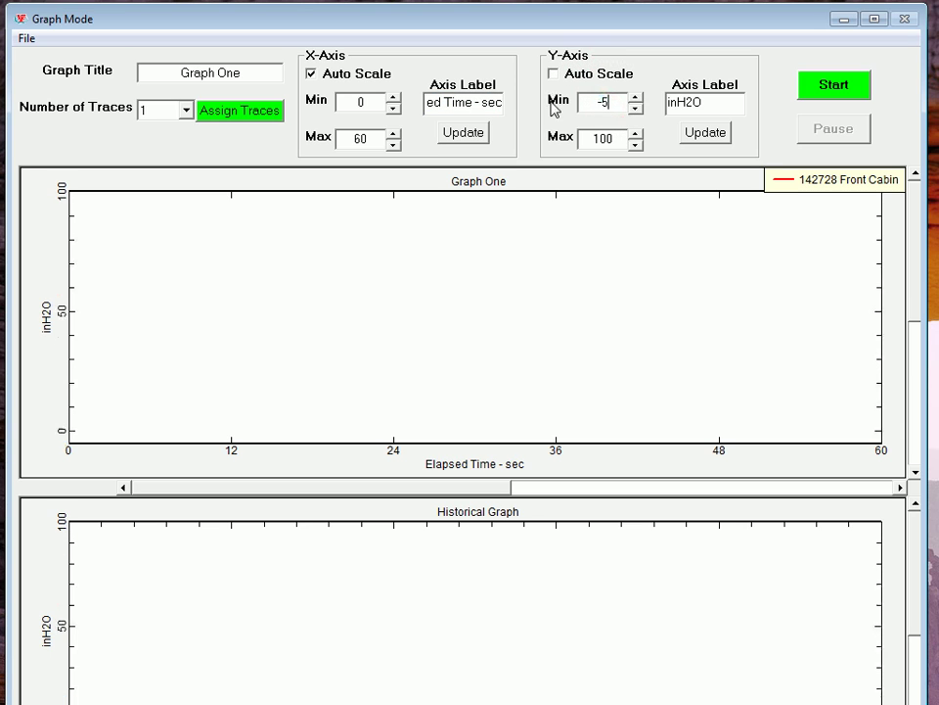
pyautogui.doubleClick(594, 138)
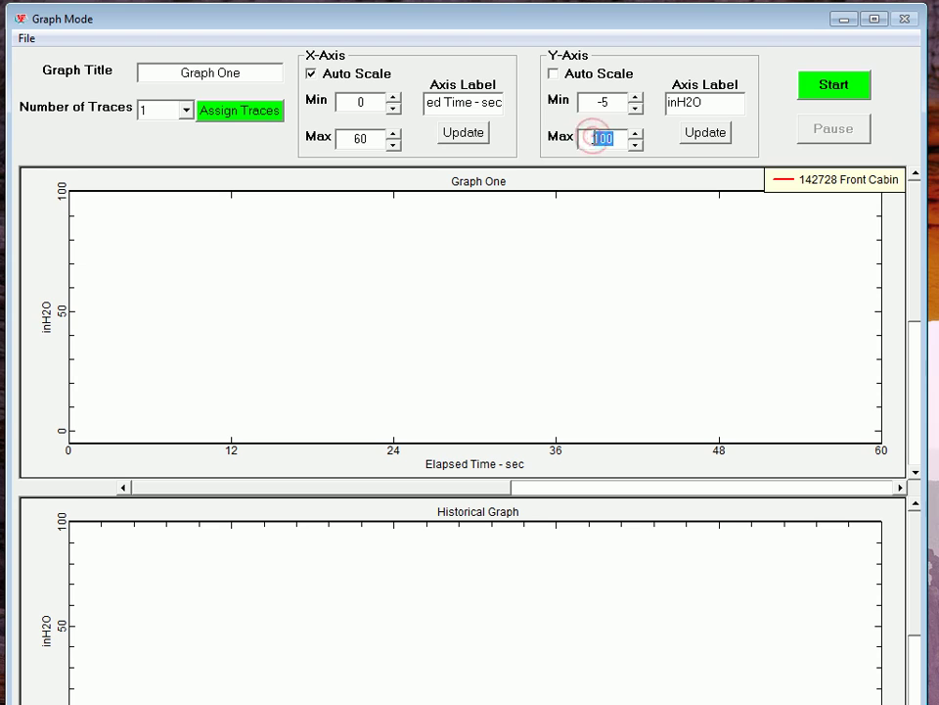
pyautogui.write('50')
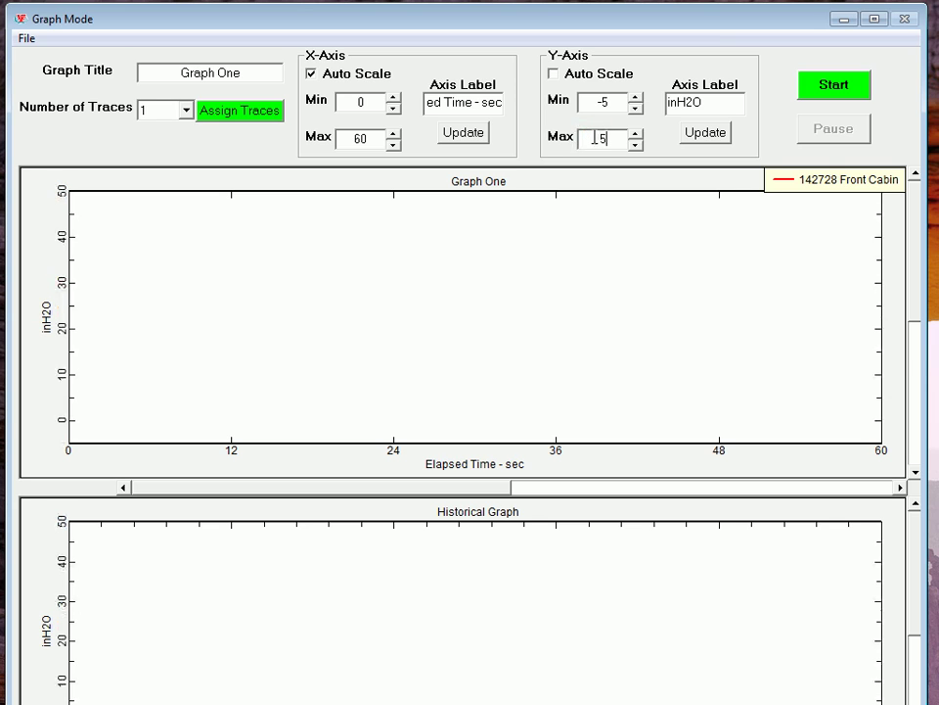
pyautogui.press('BackSpace')
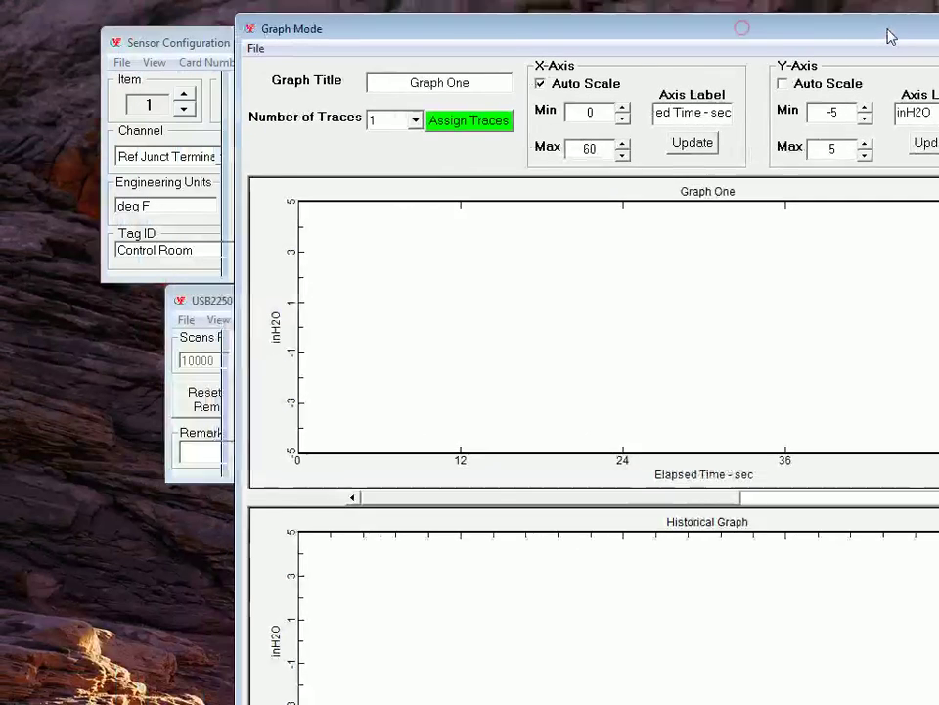
# Start graphing with the data saved to a CSV file named graphdemo1, and stop it once the pressure changes are recorded.
pyautogui.click(252, 286)
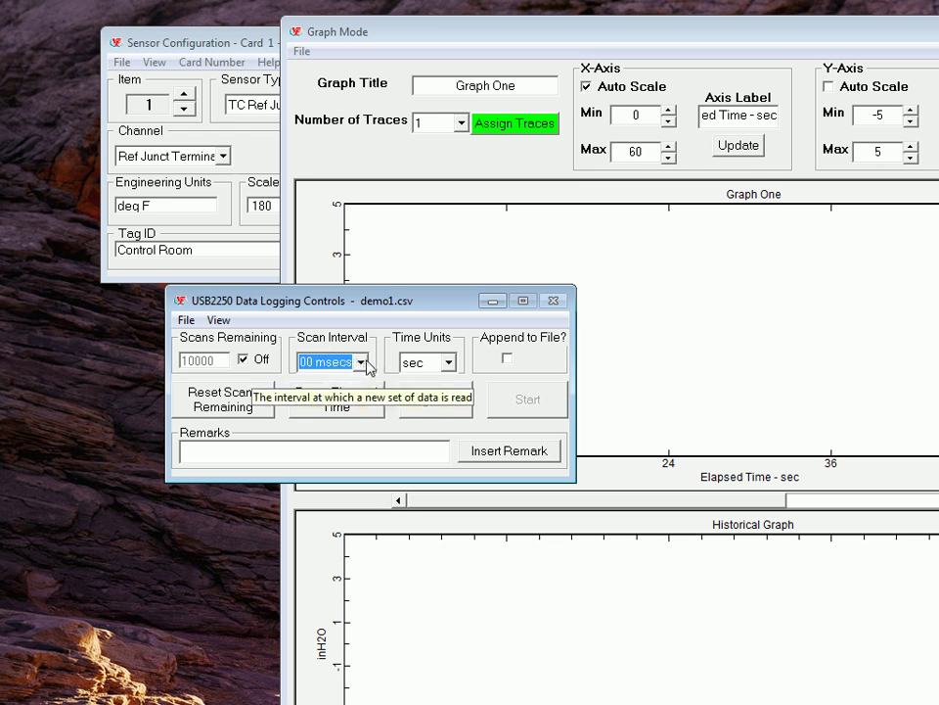
pyautogui.moveTo(934, 33); pyautogui.dragTo(774, 23)
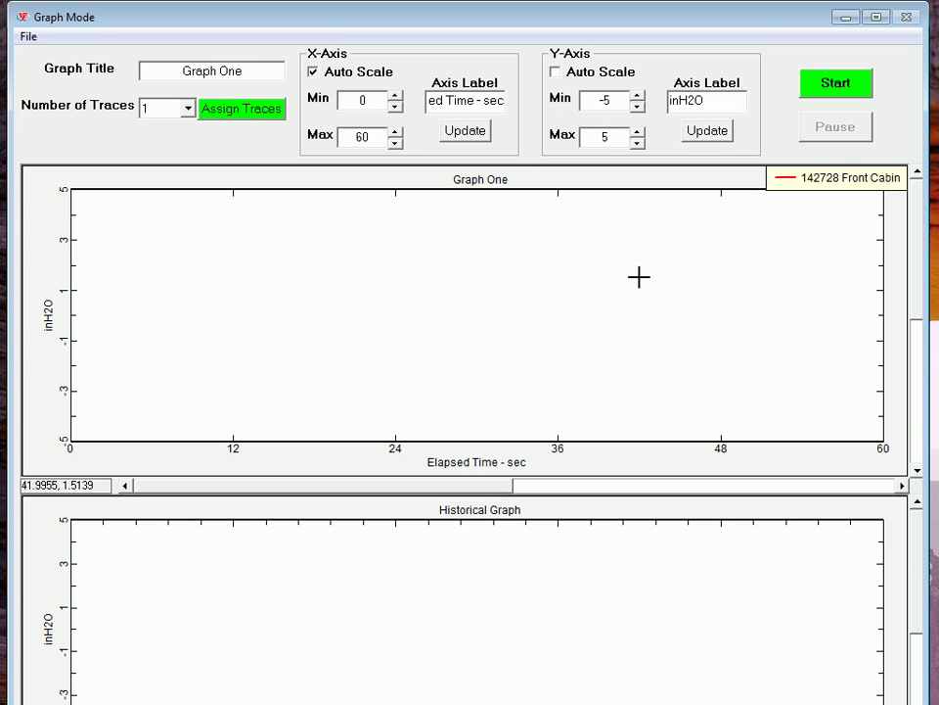
pyautogui.click(835, 88)
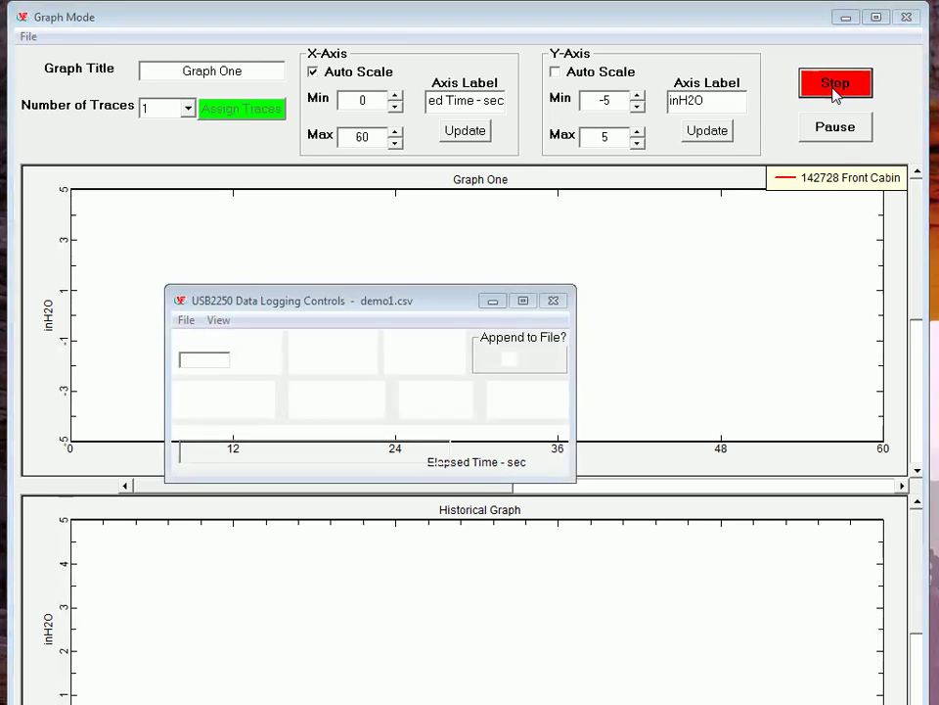
pyautogui.write('gra')
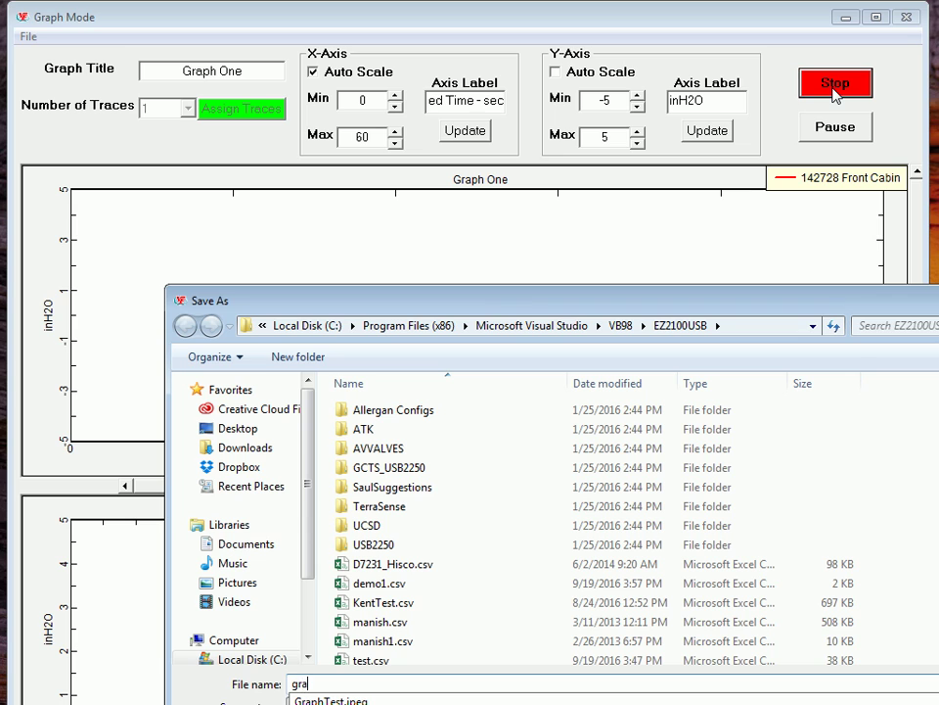
pyautogui.write('h')
pyautogui.press('BackSpace')
pyautogui.write('phdemo1')
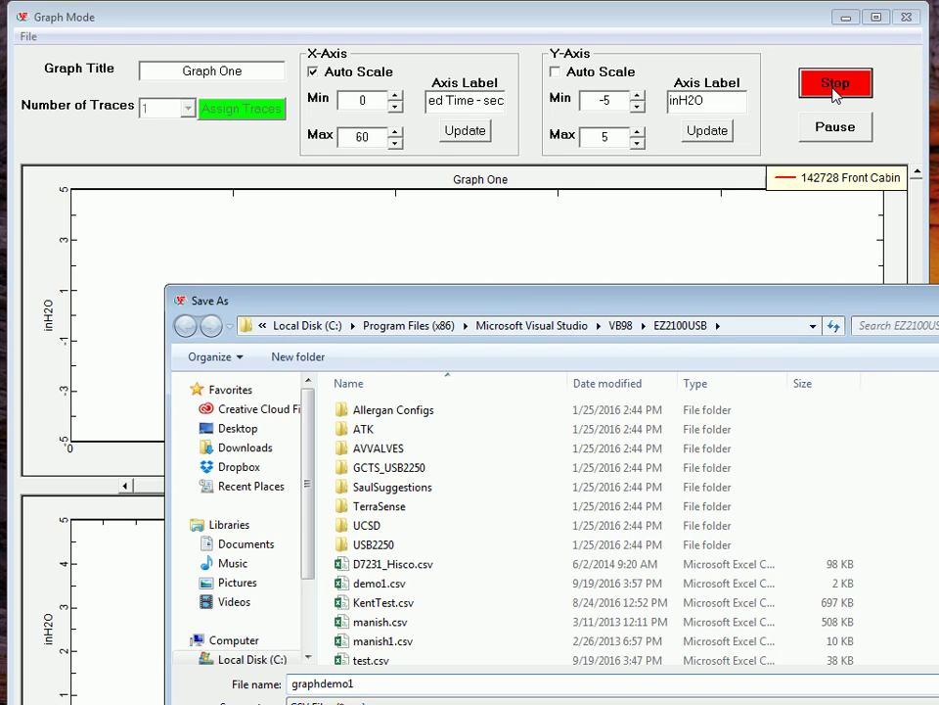
pyautogui.press('Return')
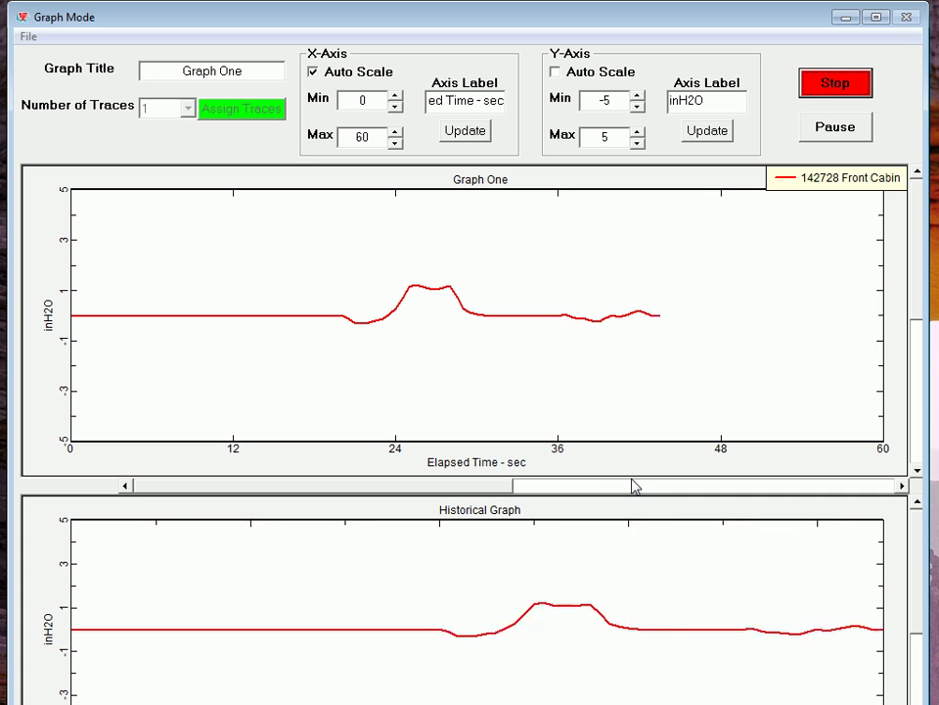
pyautogui.click(806, 85)
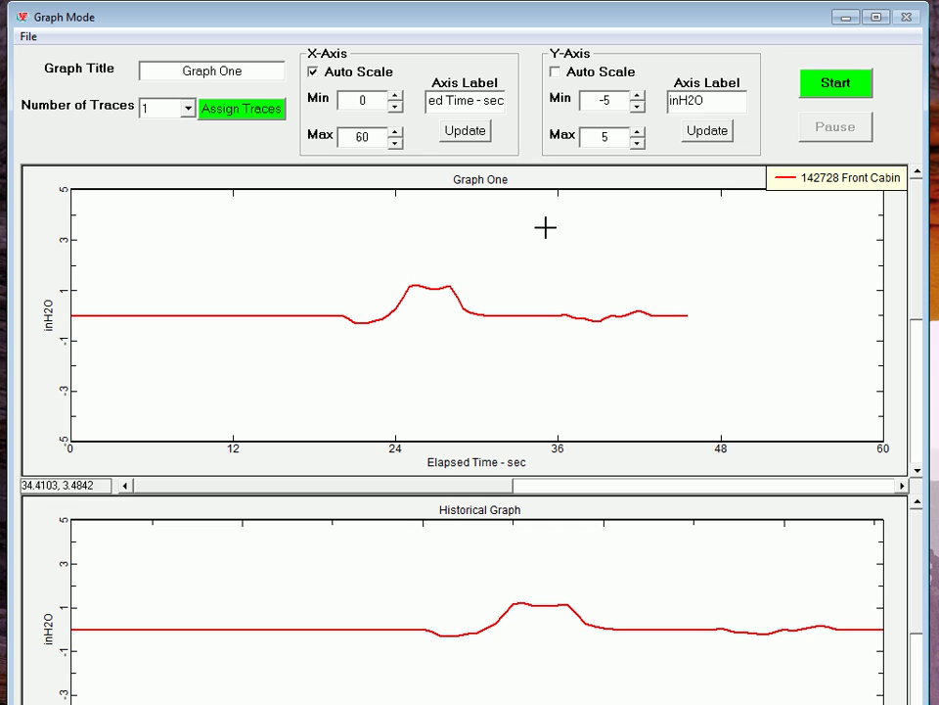
# Zoom in on the pressure peak in Graph One and on part of the historical graph, and try to zoom back out.
pyautogui.moveTo(406, 256); pyautogui.dragTo(495, 342)
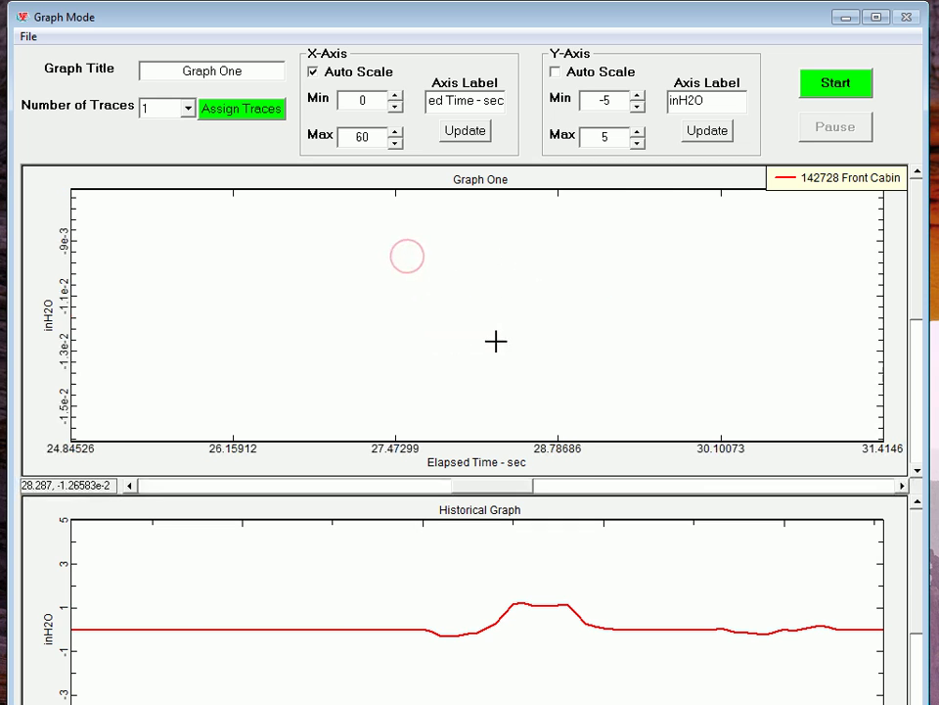
pyautogui.click(460, 313)
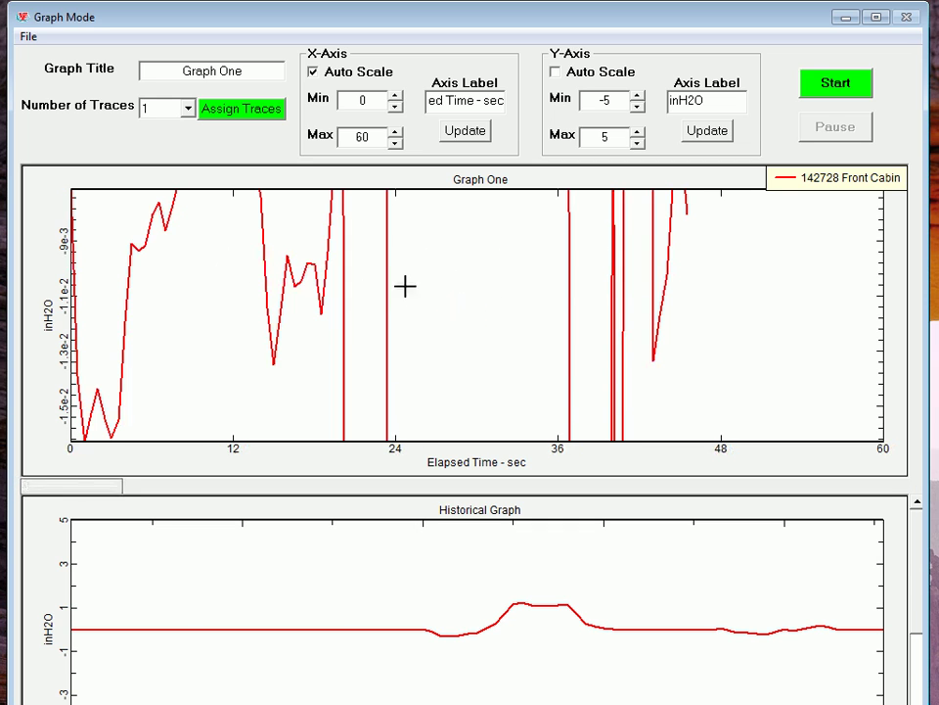
pyautogui.click(520, 287)
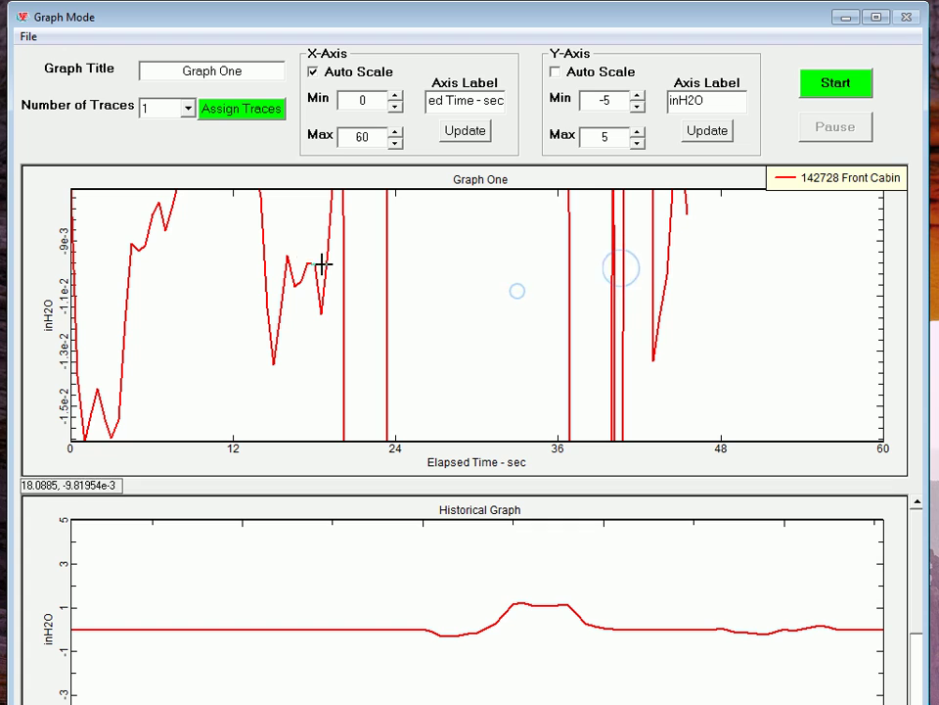
pyautogui.moveTo(330, 562); pyautogui.dragTo(441, 659)
pyautogui.click(381, 627)
pyautogui.click(434, 619)
pyautogui.click(361, 351)
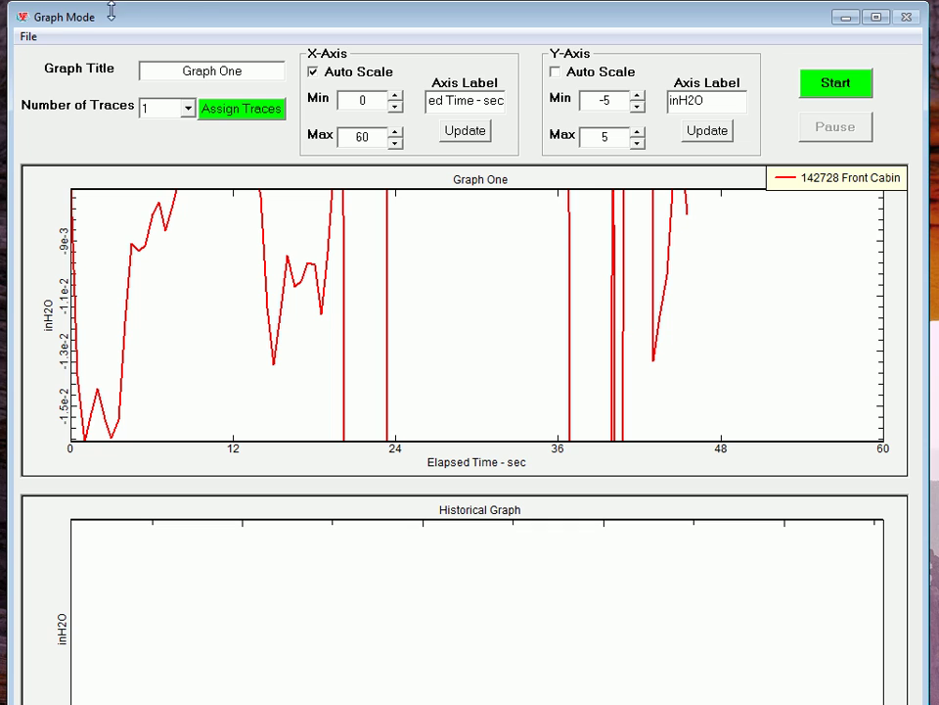
# Review the graph's save, open and print options, exit the graph window and hide the data grid.
pyautogui.click(29, 38)
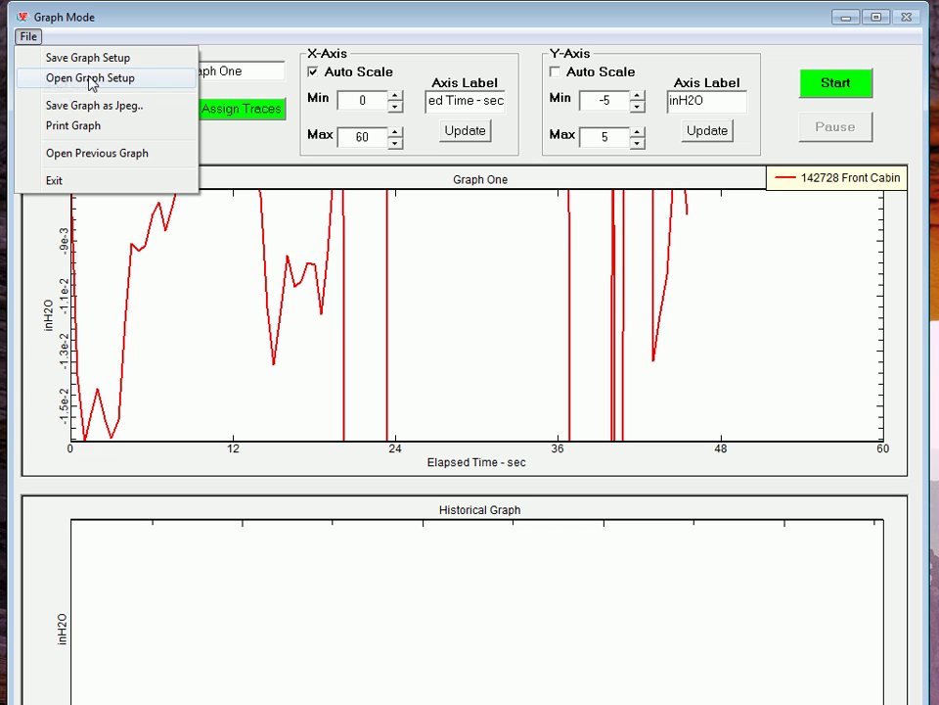
pyautogui.click(76, 126)
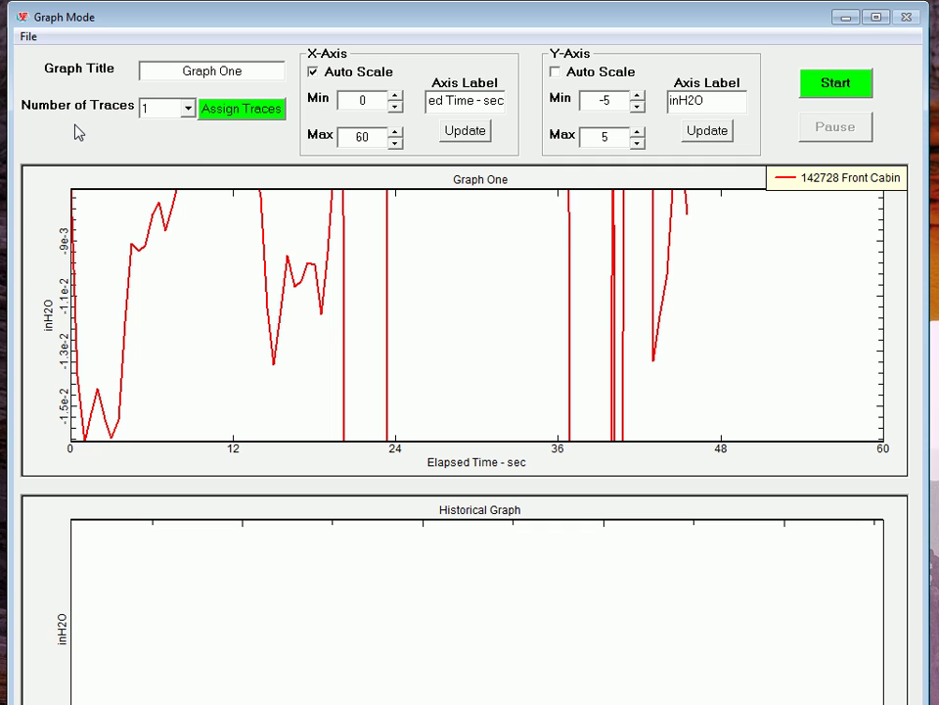
pyautogui.click(29, 37)
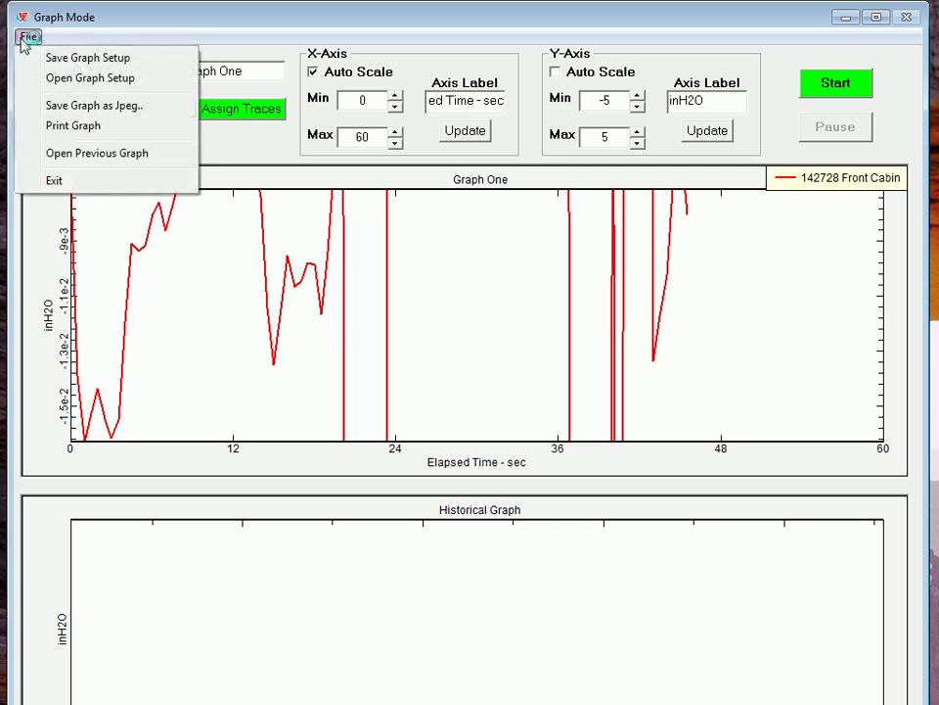
pyautogui.click(59, 182)
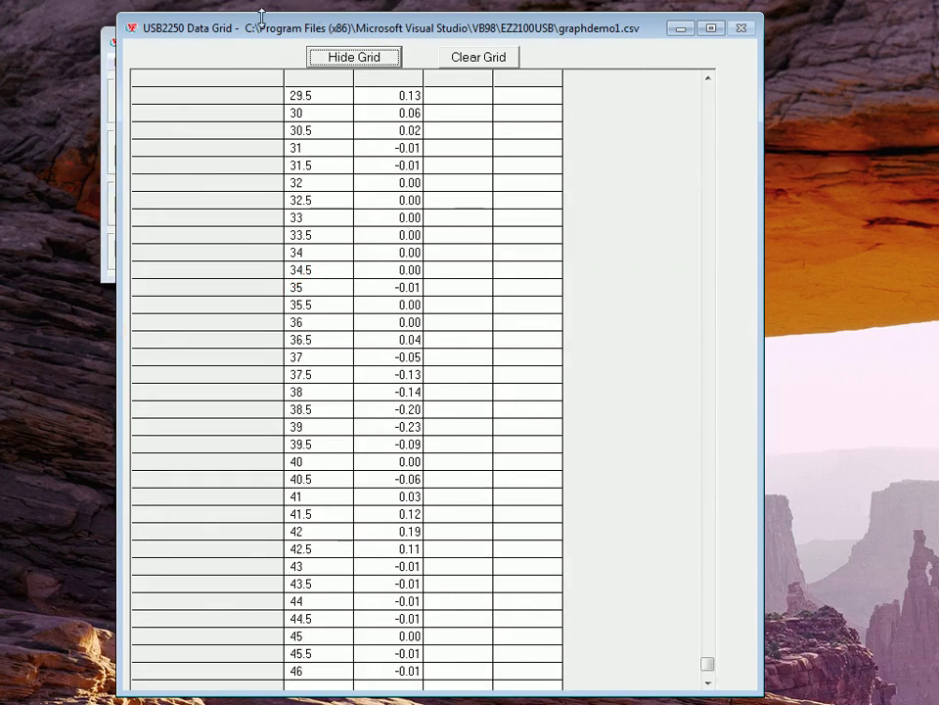
pyautogui.click(335, 61)
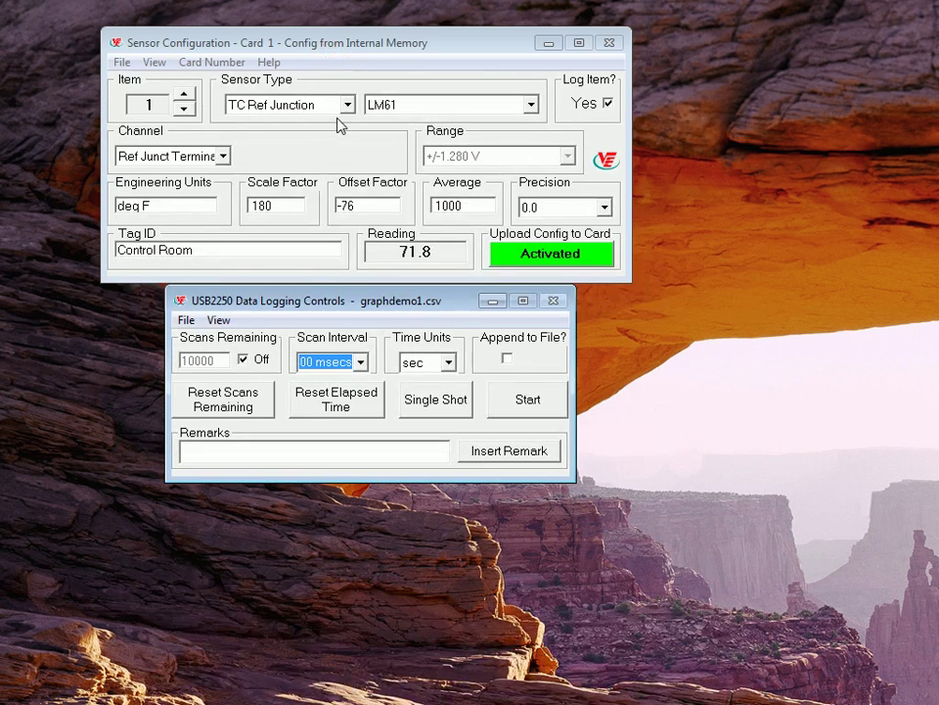